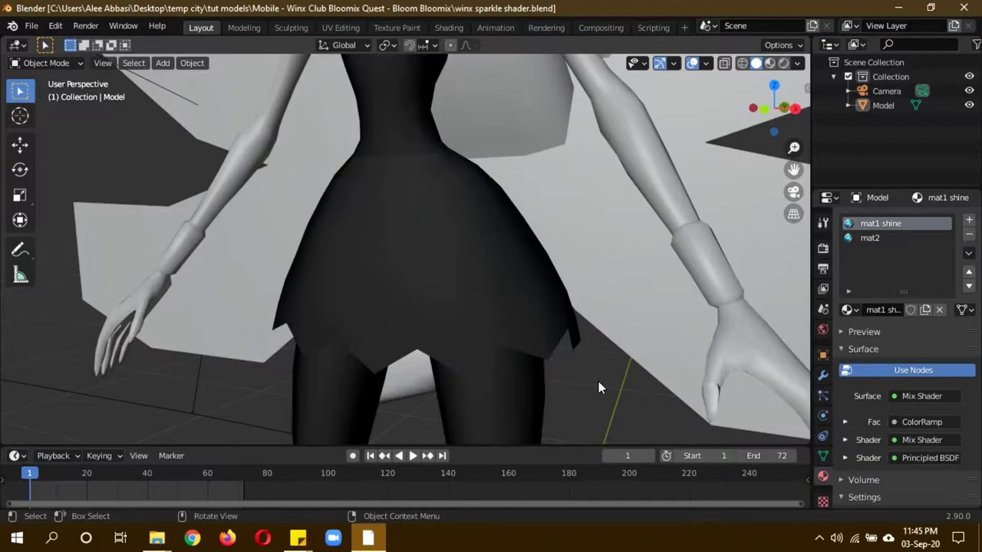
Switch the viewport to Rendered shading, then play and pause the sparkle animation
key(z)
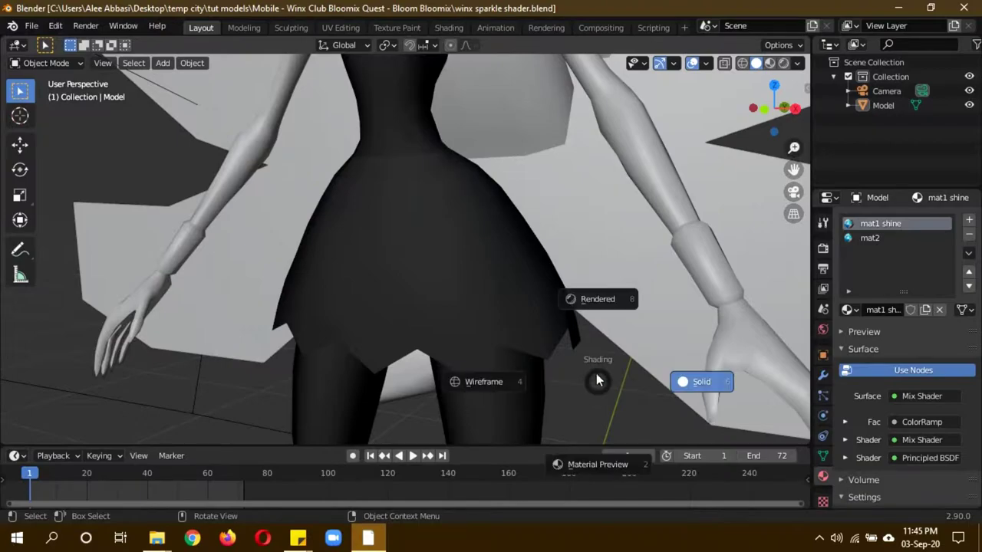
click(580, 304)
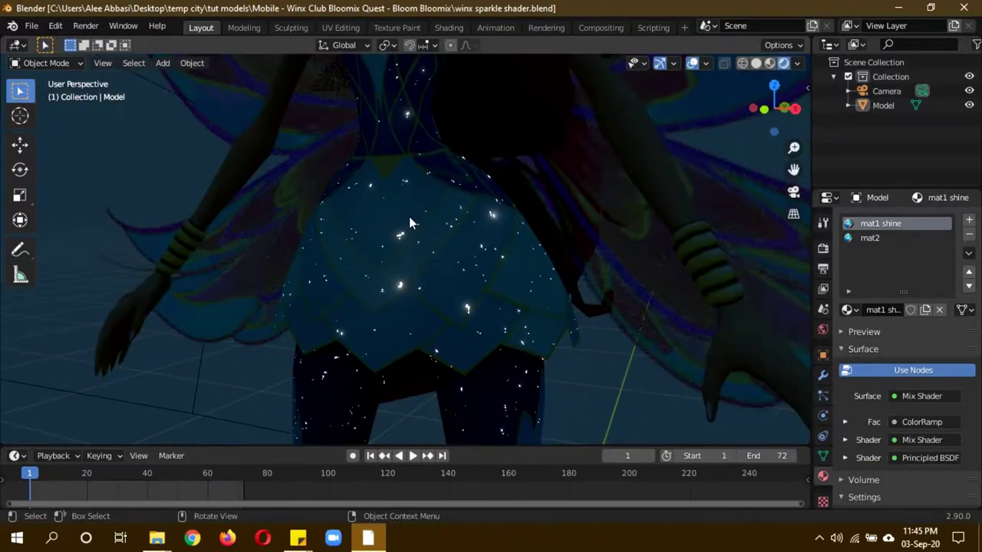
click(413, 456)
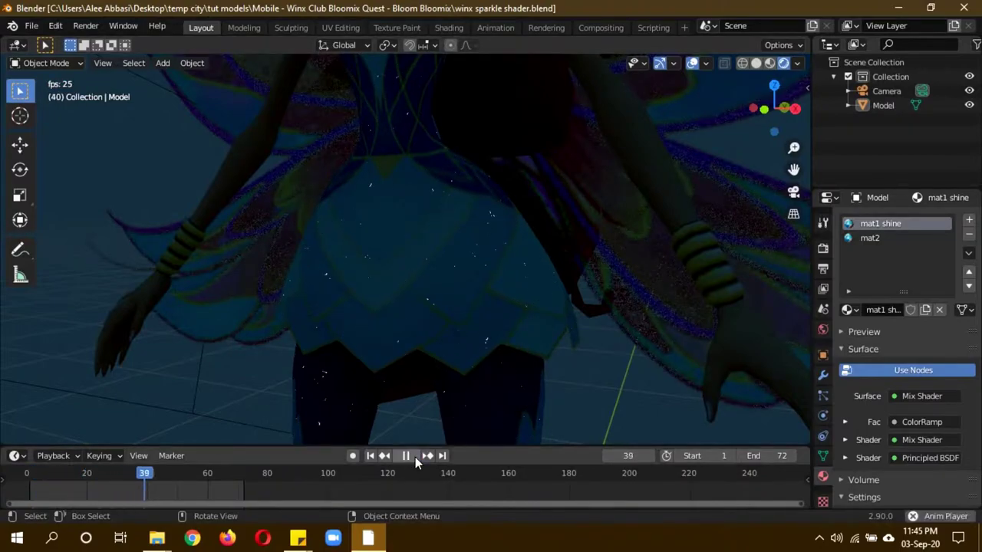
click(414, 457)
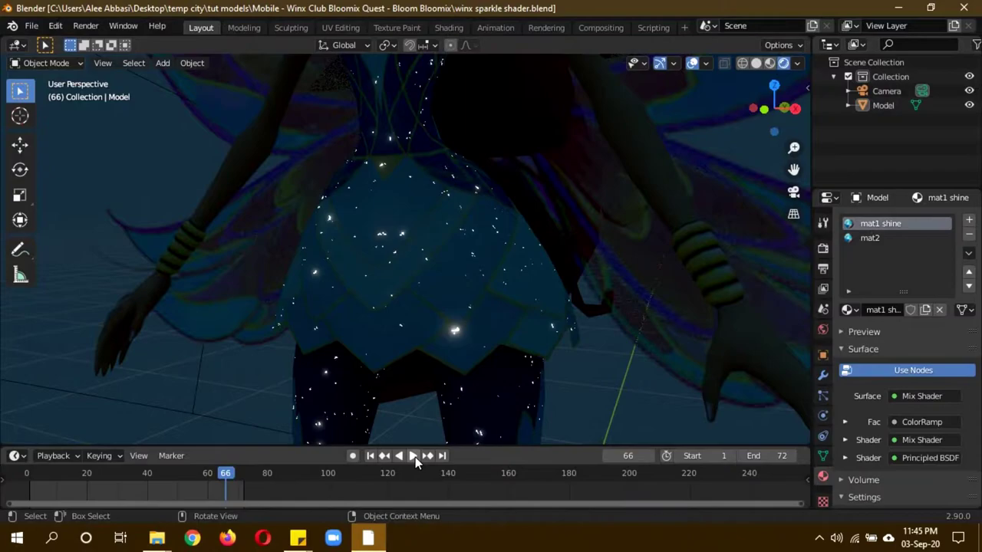
Scrub to frame 30, orbit to view under the skirt, and return to frame 1
drag(225, 477, 151, 475)
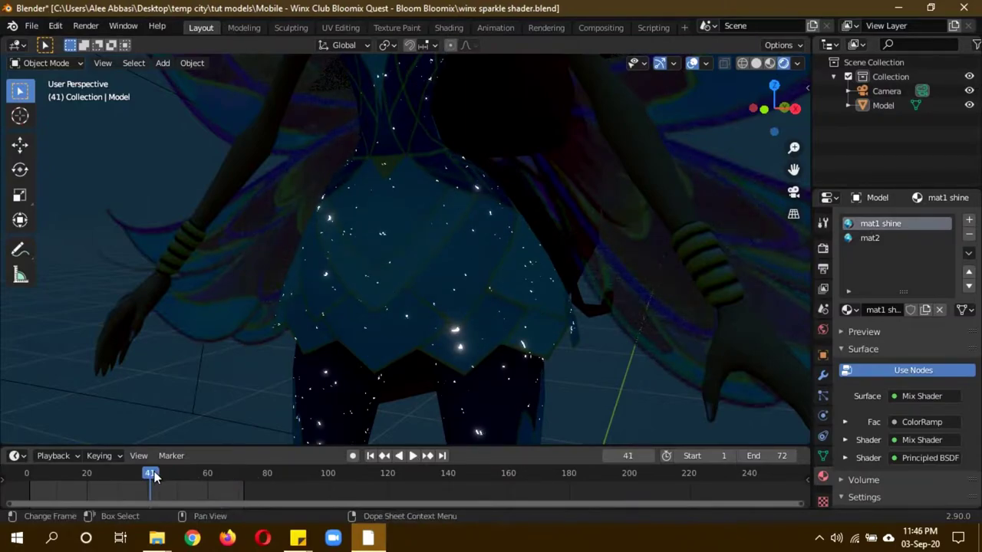
click(119, 474)
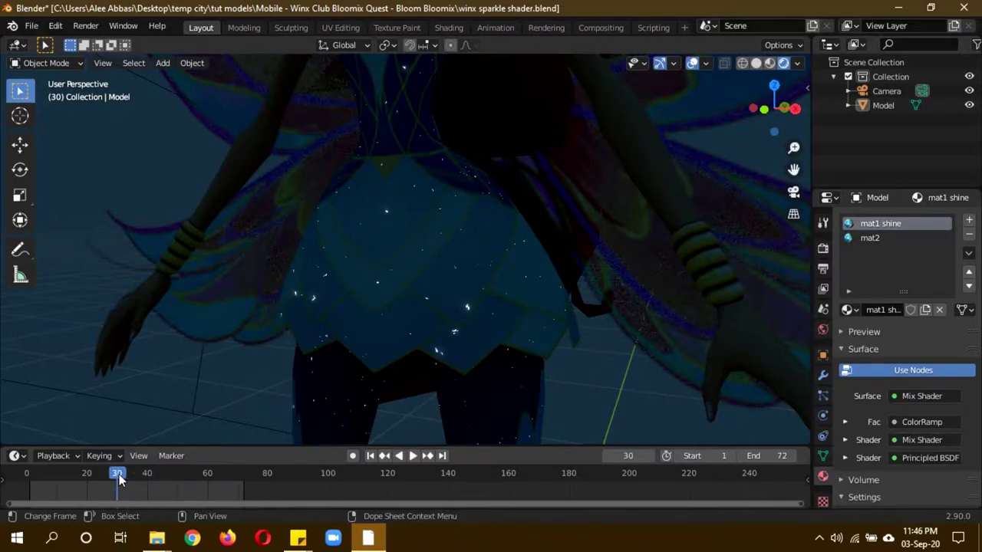
middle_drag(454, 345, 463, 326)
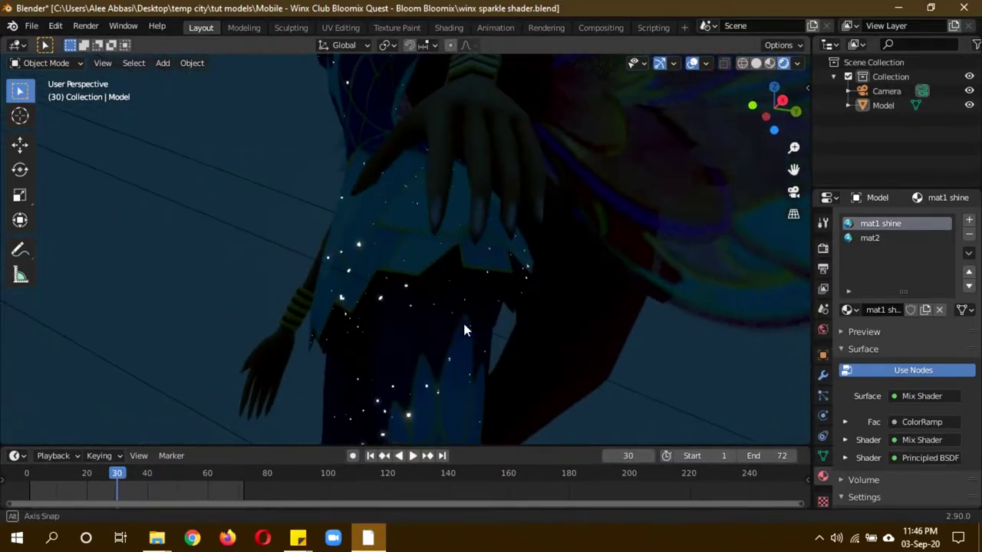
middle_drag(398, 322, 467, 347)
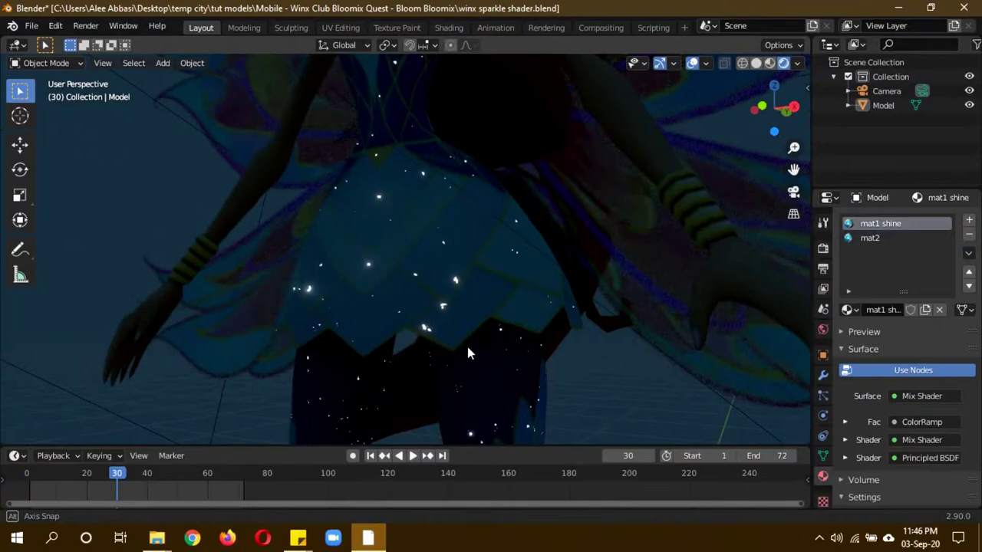
middle_drag(482, 292, 473, 297)
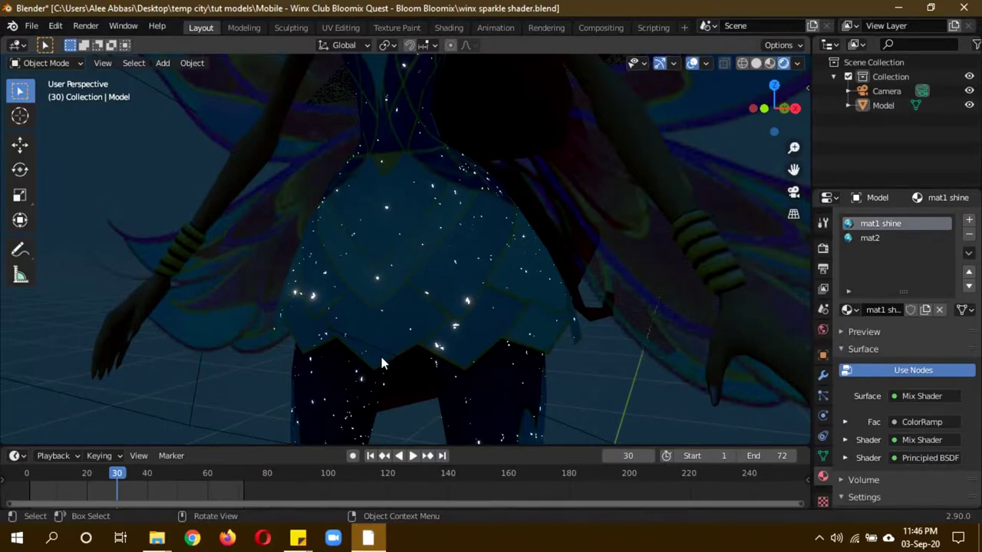
key(shift+Left)
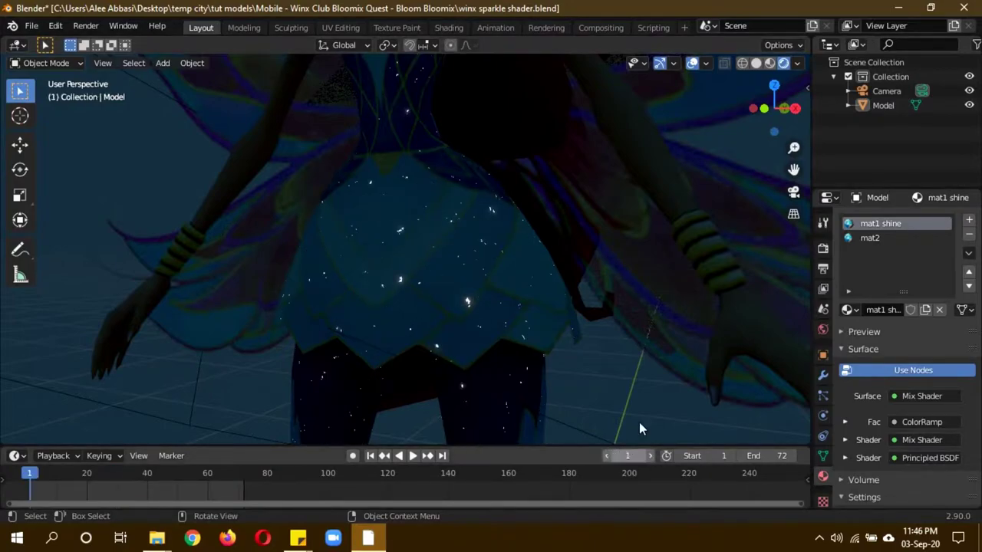
scroll(509, 329, down, 2)
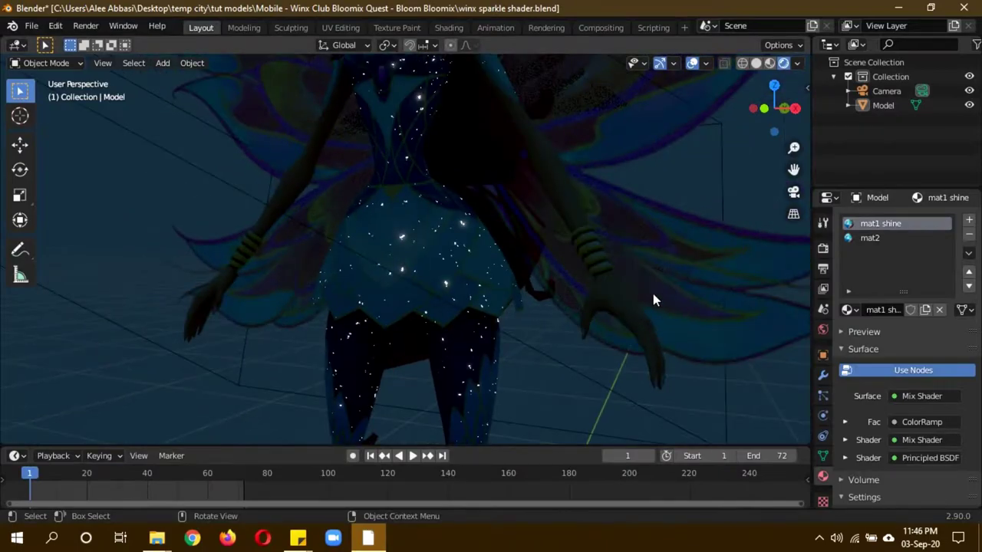
scroll(653, 299, down, 3)
scroll(579, 302, up, 2)
Compare the mat2 and mat1 shine material slots, then orbit around the fairy's side and front
click(865, 239)
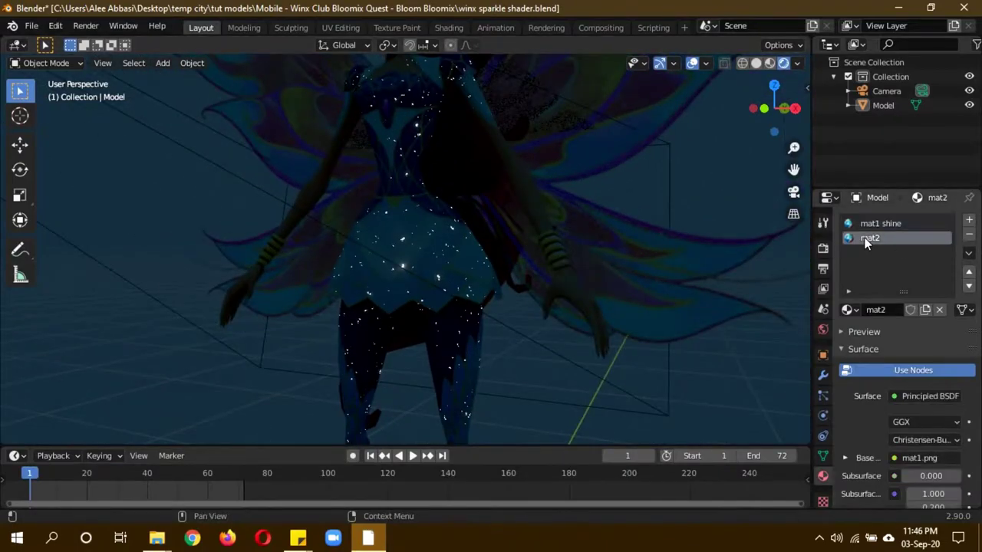
click(891, 223)
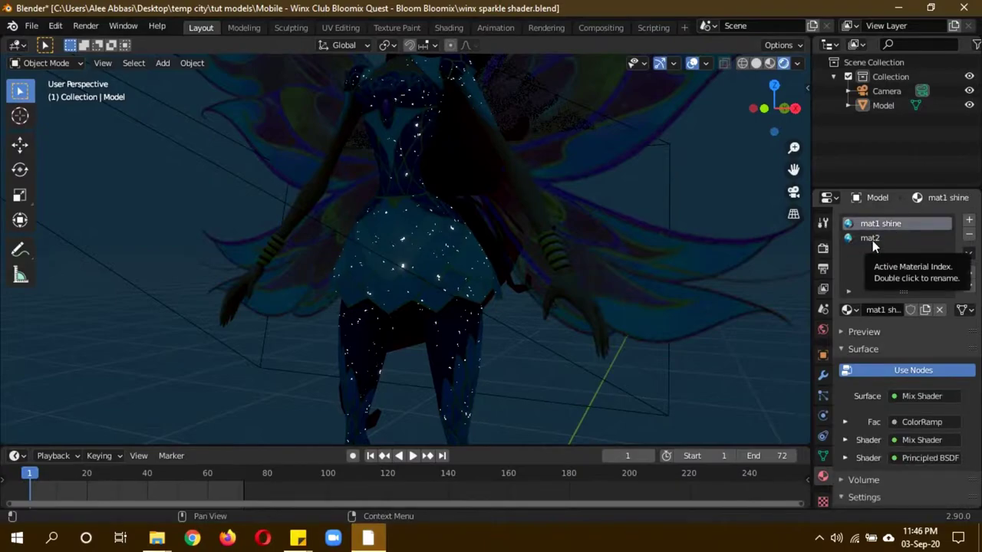
click(877, 239)
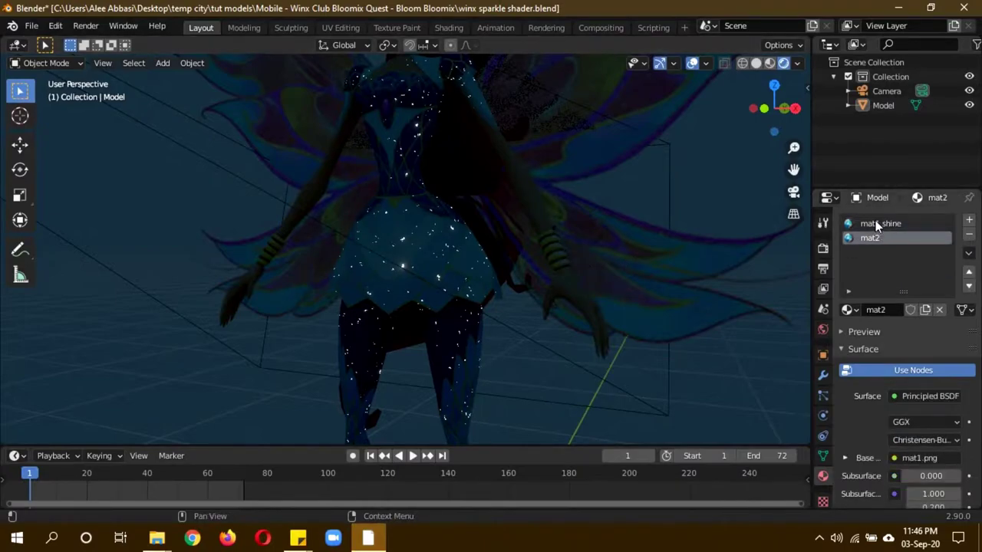
click(875, 223)
scroll(685, 315, down, 4)
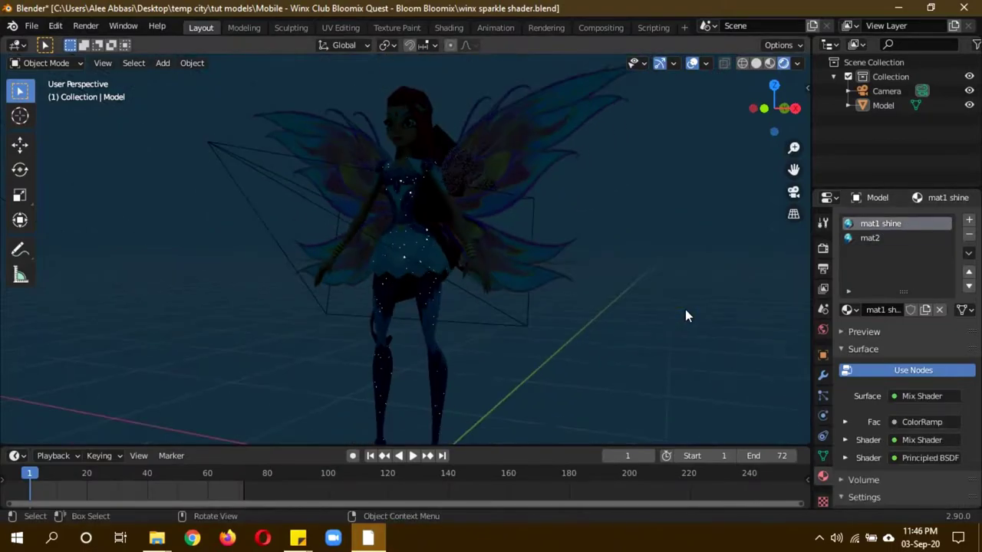
mouse_move(617, 234)
middle_down()
mouse_move(510, 252)
mouse_move(496, 273)
middle_up()
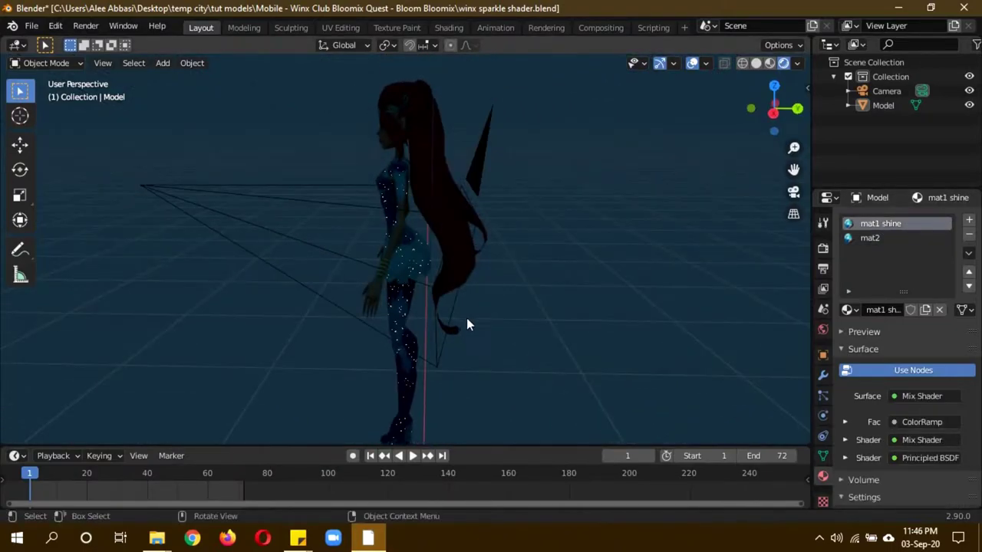
middle_drag(444, 329, 575, 332)
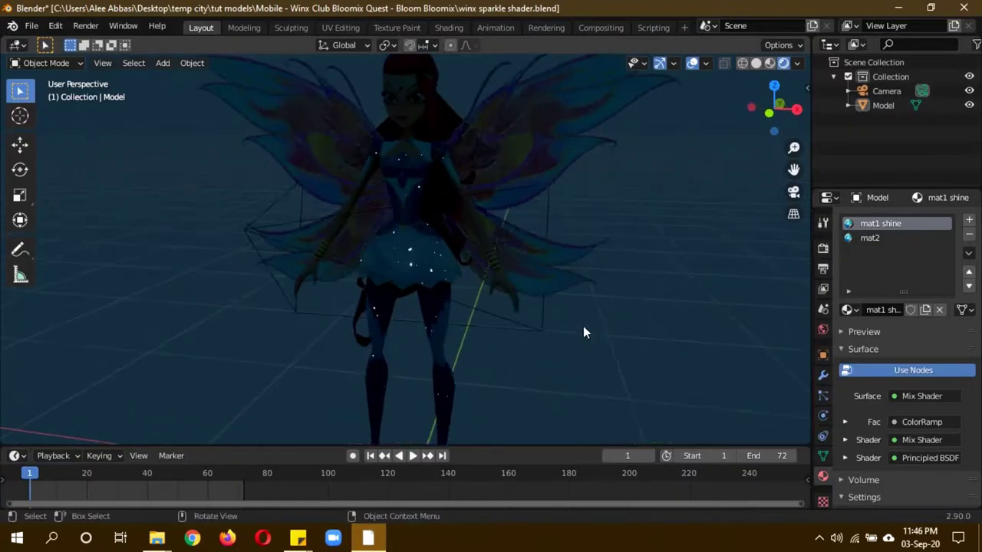
scroll(583, 326, up, 5)
Return to solid shading, hide the fairy Model, and add a UV sphere
key(z)
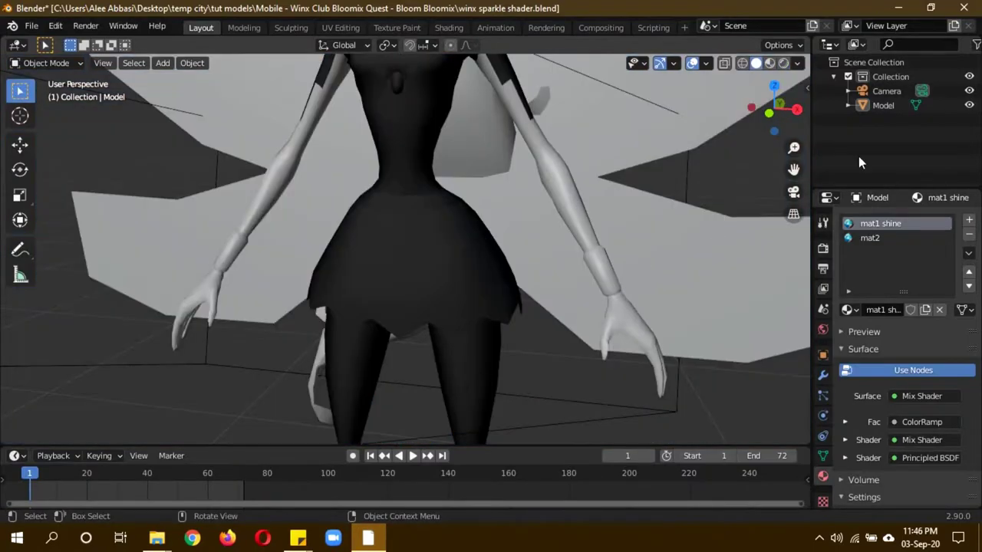
click(969, 105)
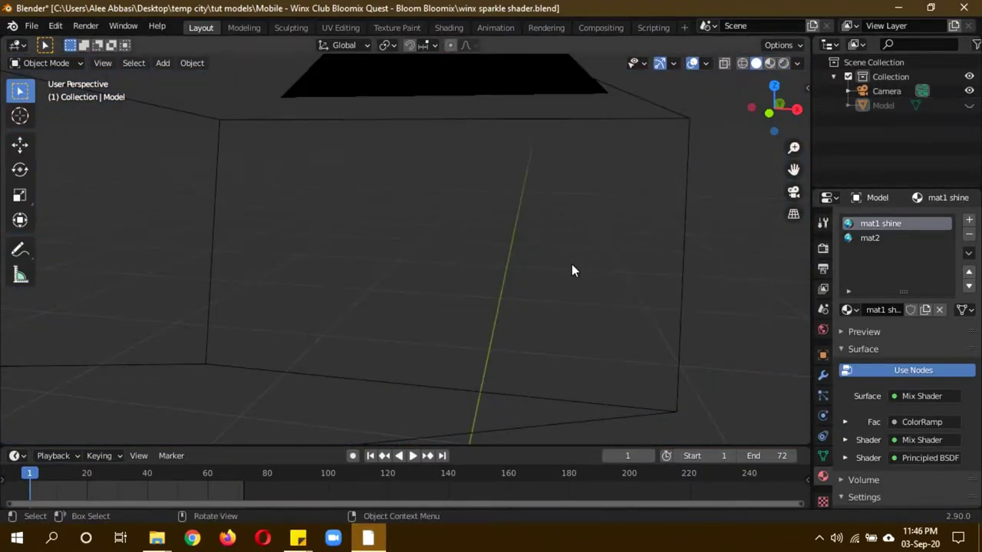
key(shift+a)
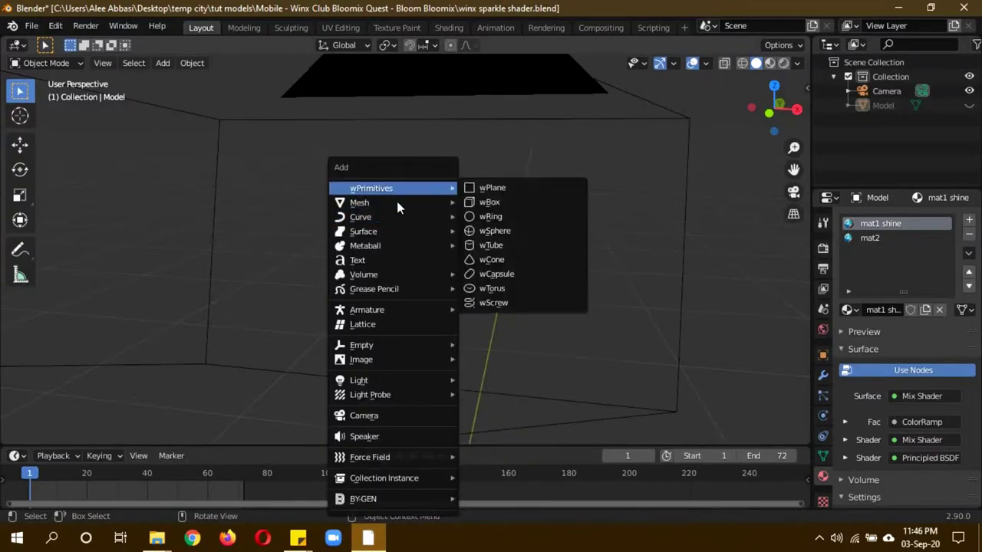
click(512, 246)
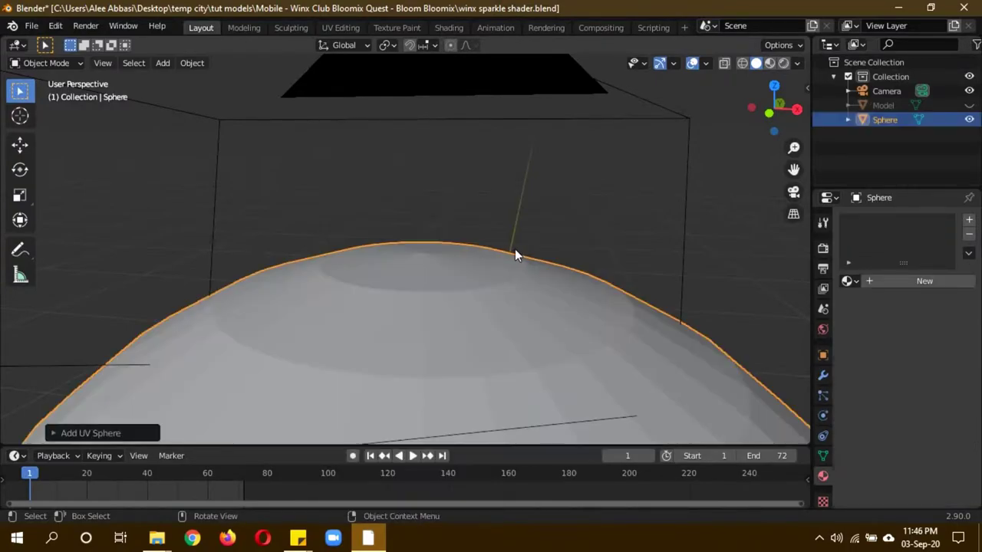
scroll(514, 255, down, 4)
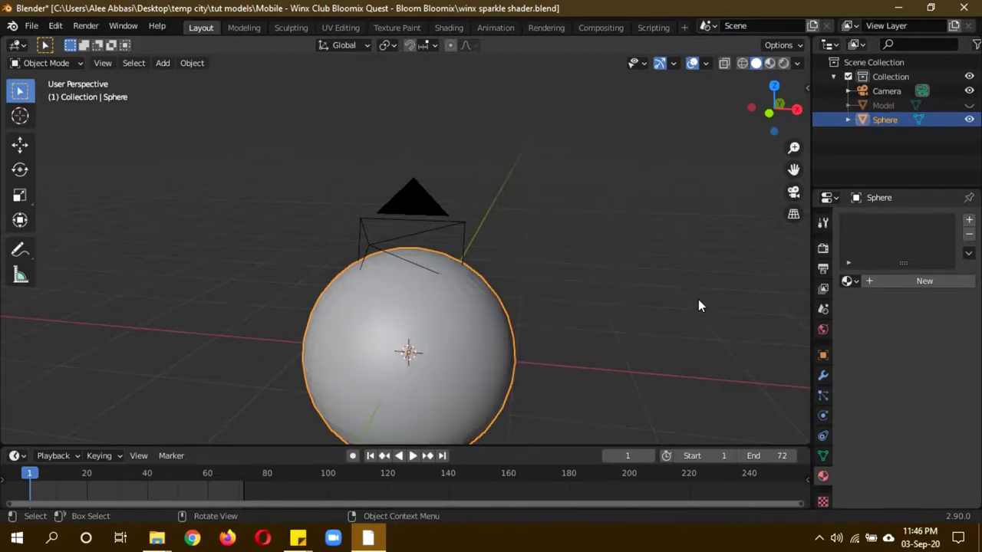
Give the sphere a Subdivision Surface modifier with viewport level 2
click(823, 374)
click(886, 220)
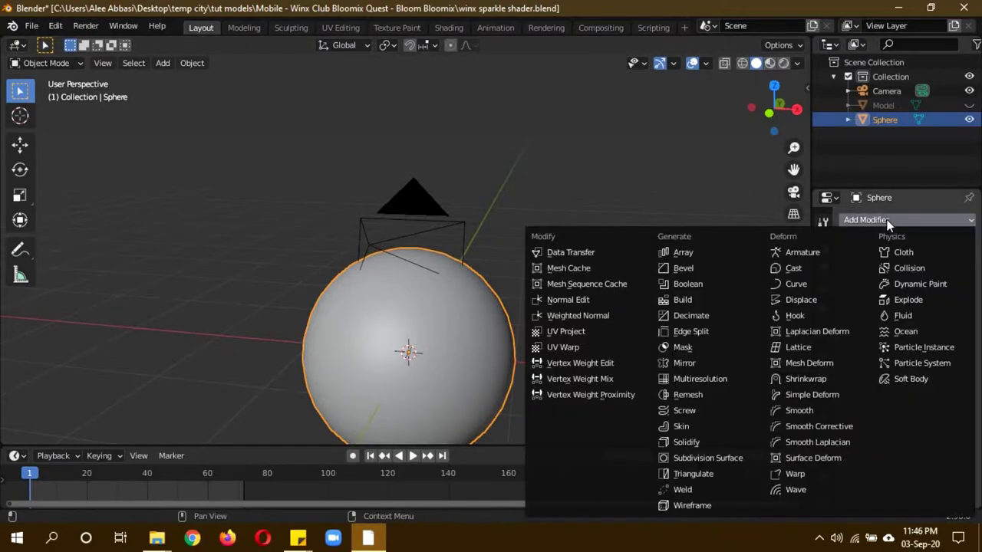
click(707, 457)
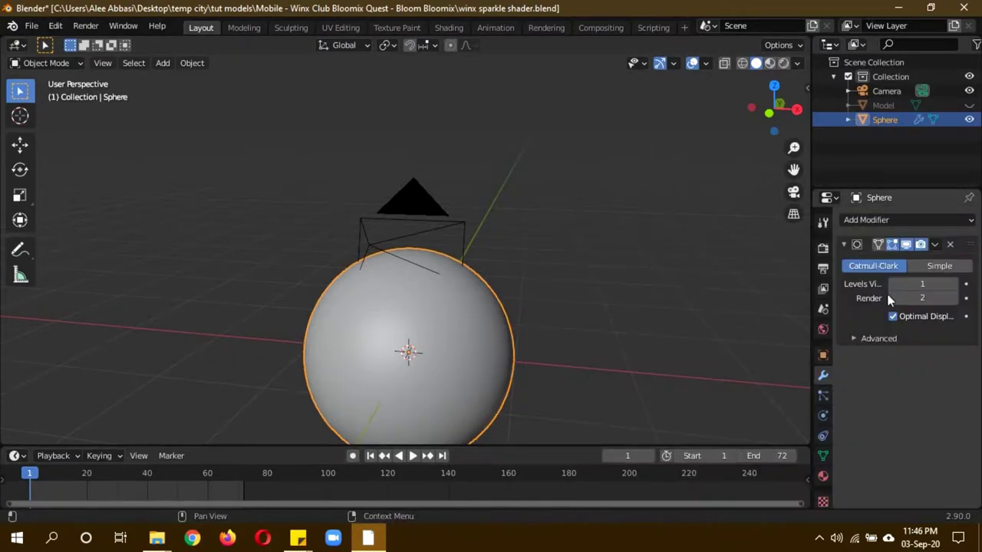
click(953, 284)
click(843, 245)
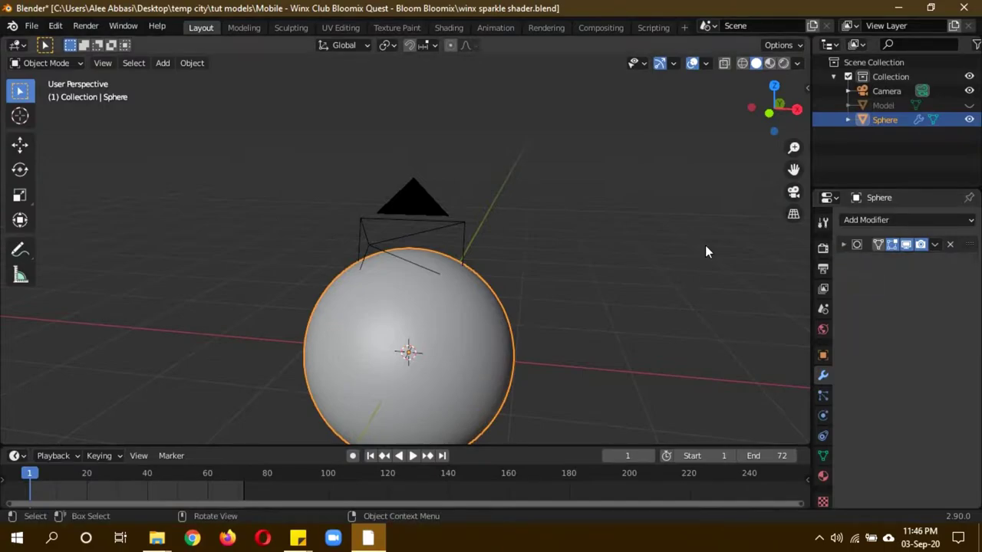
Create a new material for the sphere
click(823, 475)
click(924, 281)
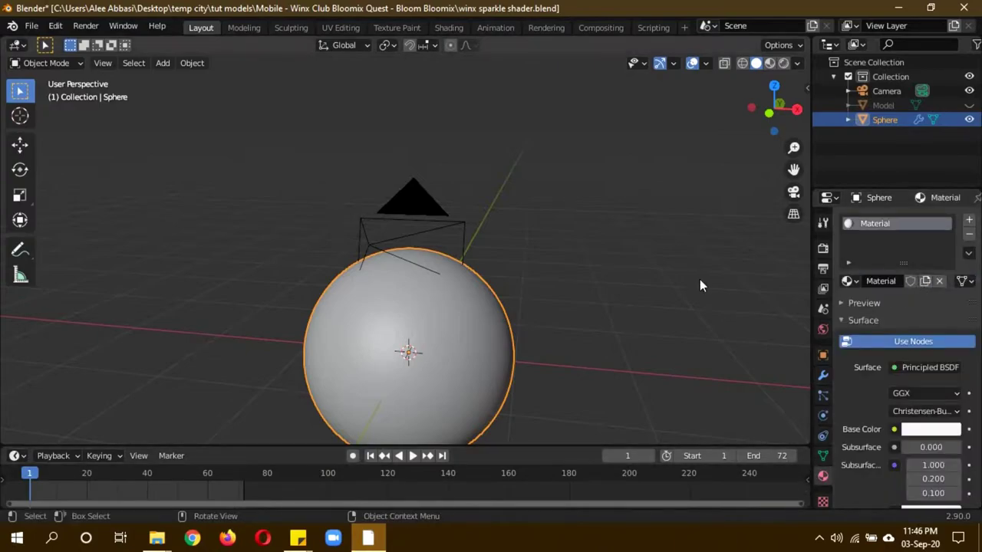
scroll(569, 346, down, 3)
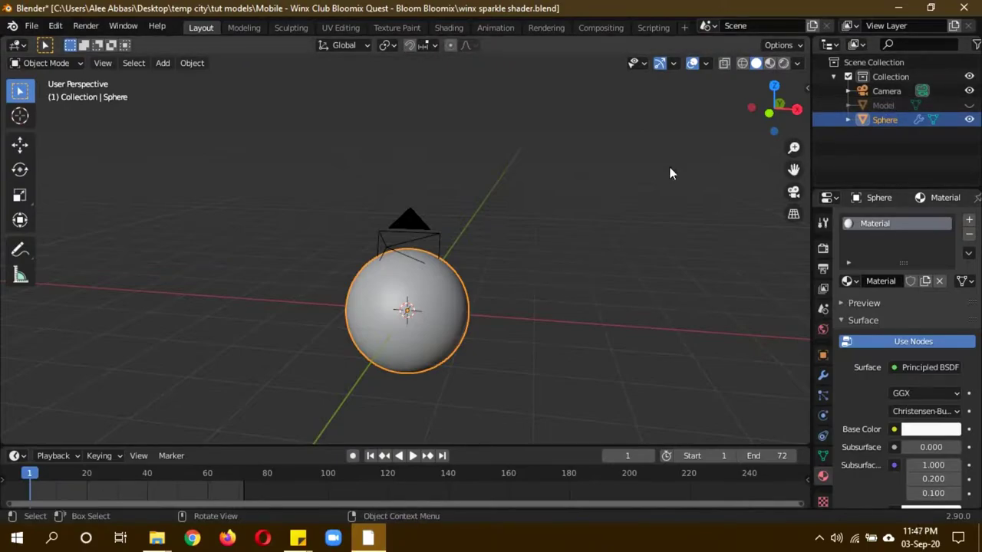
Turn the main area into the Shader Editor and frame the material nodes
click(17, 44)
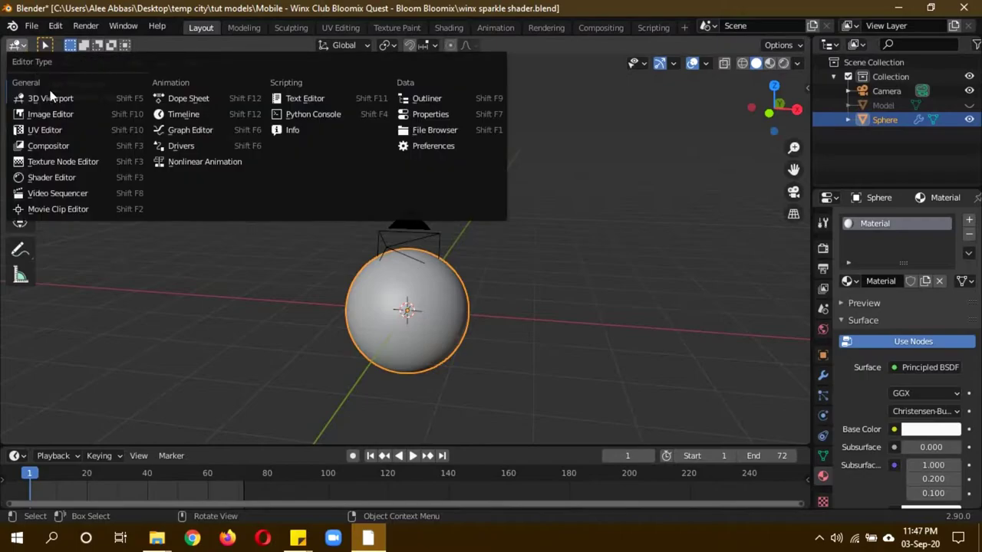
click(87, 176)
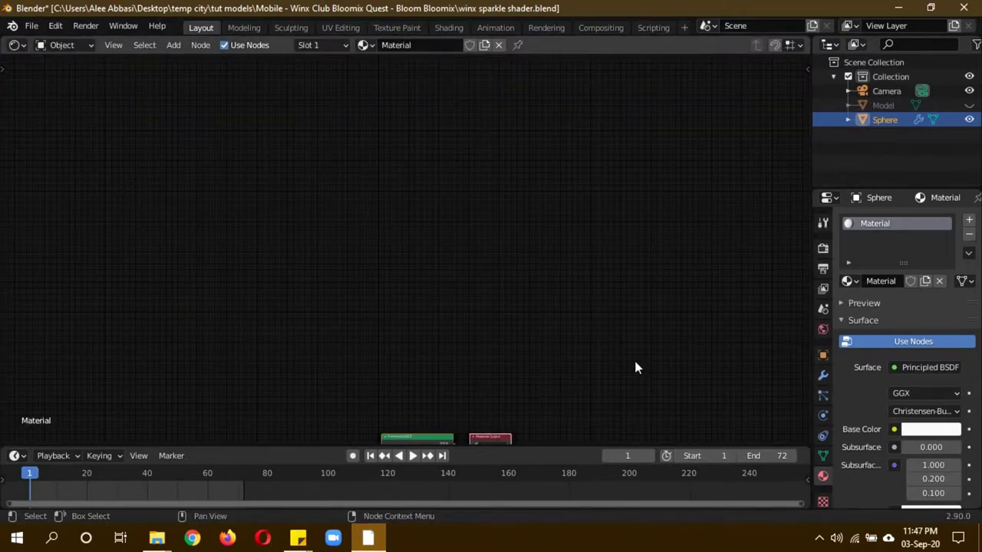
mouse_move(633, 368)
middle_down()
mouse_move(631, 149)
mouse_move(664, 116)
middle_up()
scroll(655, 194, up, 2)
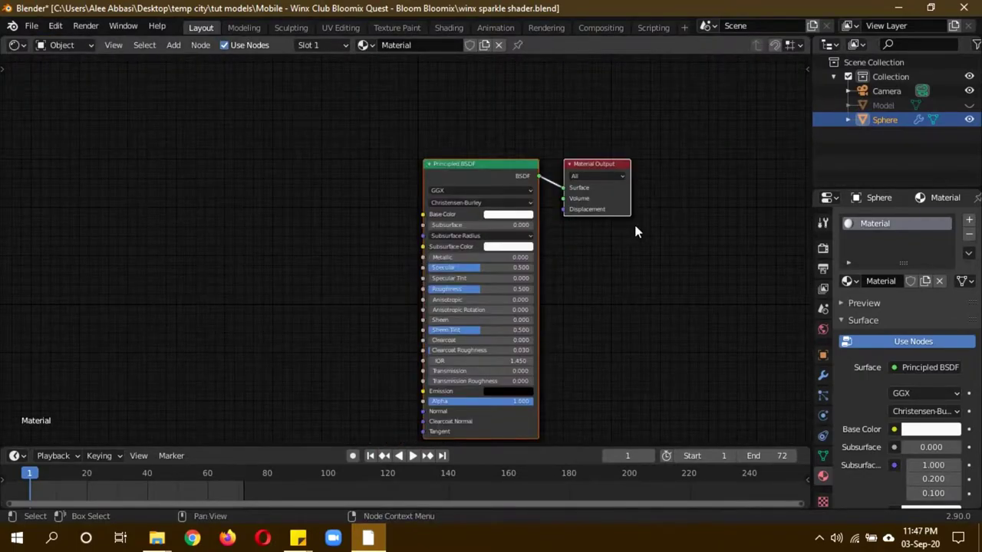
Set the Principled BSDF base colour to light blue (HSV 0.584, 0.588, 0.906) and move the node down-left
click(587, 132)
click(471, 181)
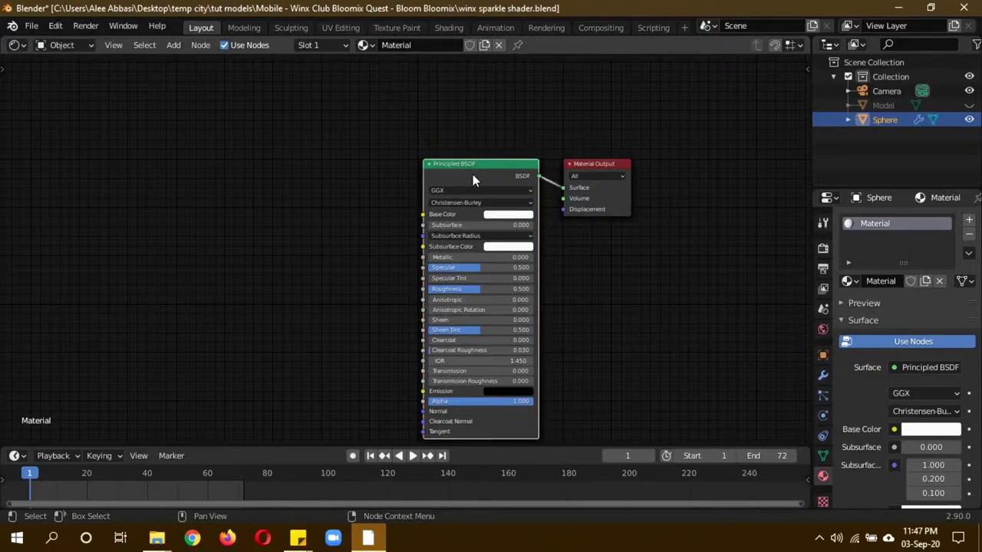
click(515, 215)
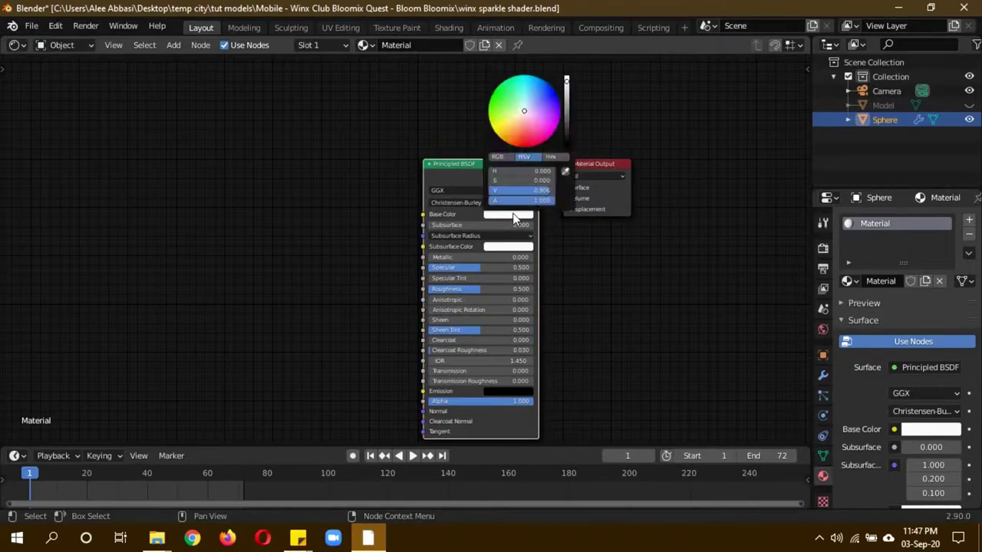
click(536, 81)
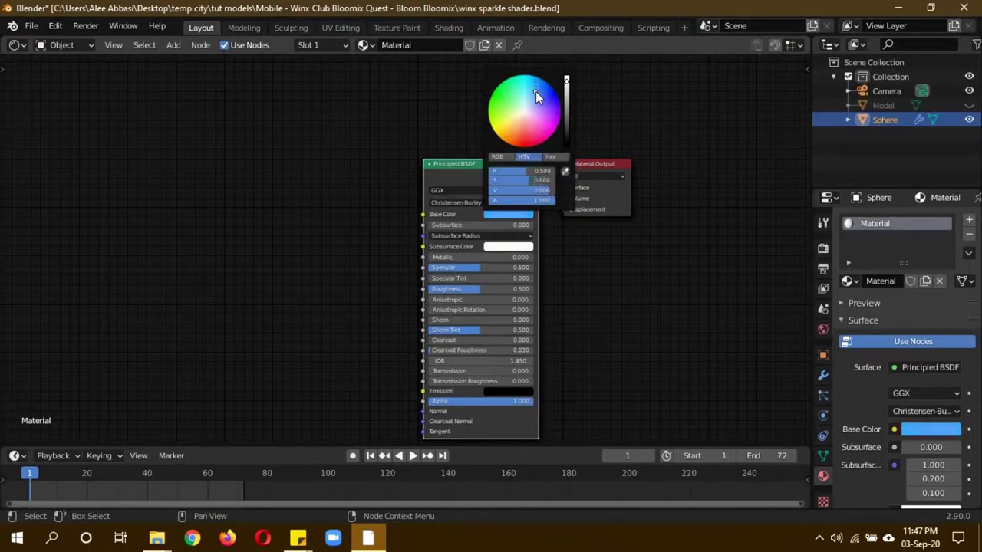
drag(468, 164, 276, 293)
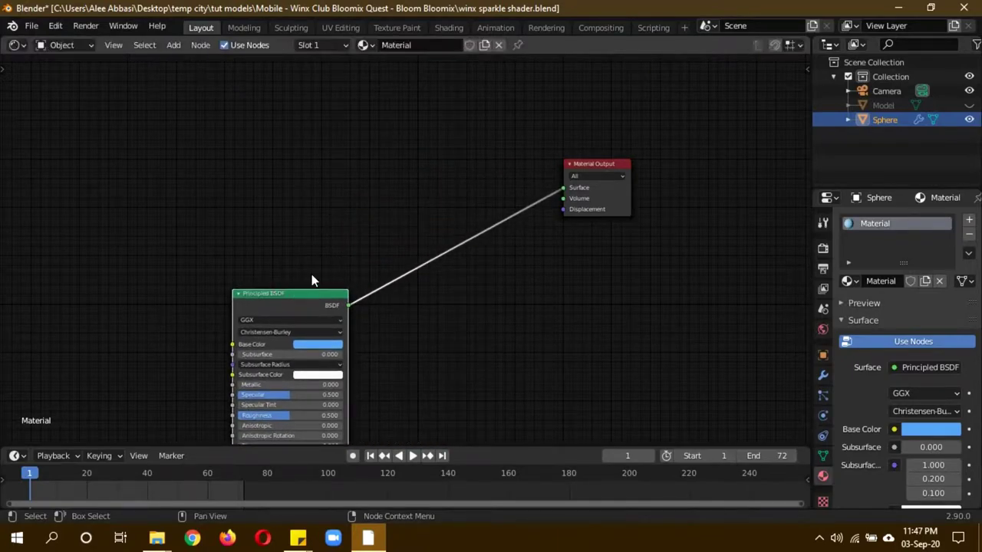
Add a Mix Shader node left of the Material Output
key(shift+a)
click(357, 173)
text(mix)
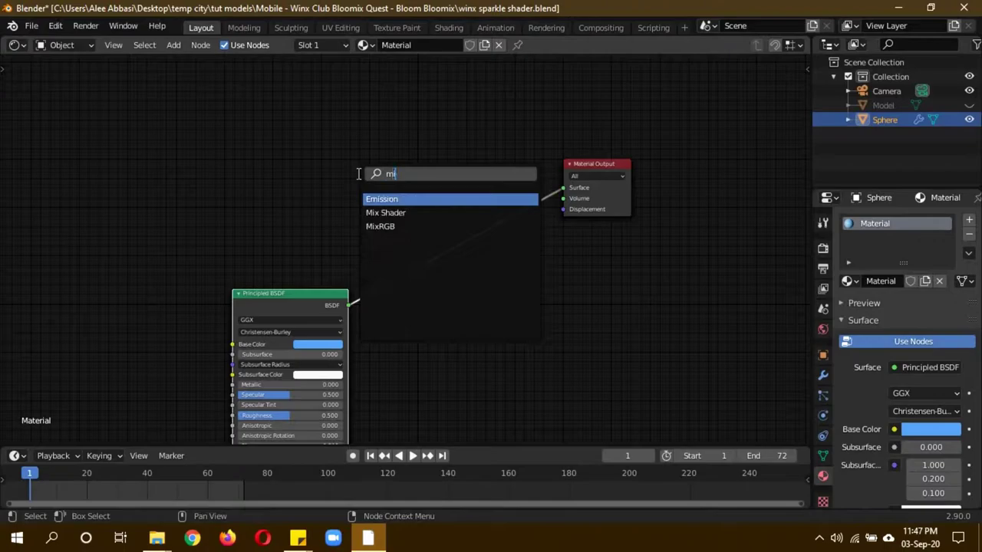
key(Return)
click(433, 178)
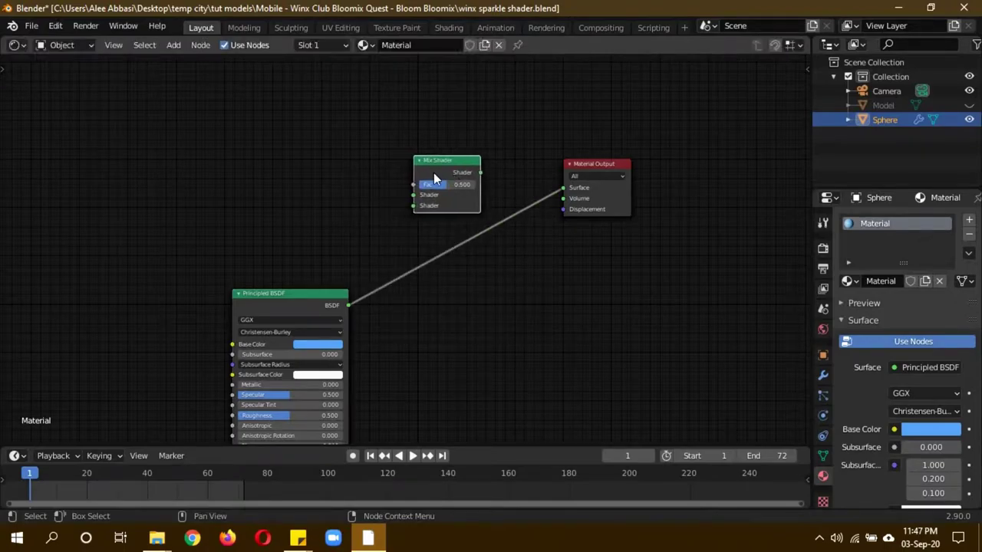
Add a ColorRamp node and connect its Color to the Mix Shader Fac
key(shift+a)
click(275, 130)
text(co)
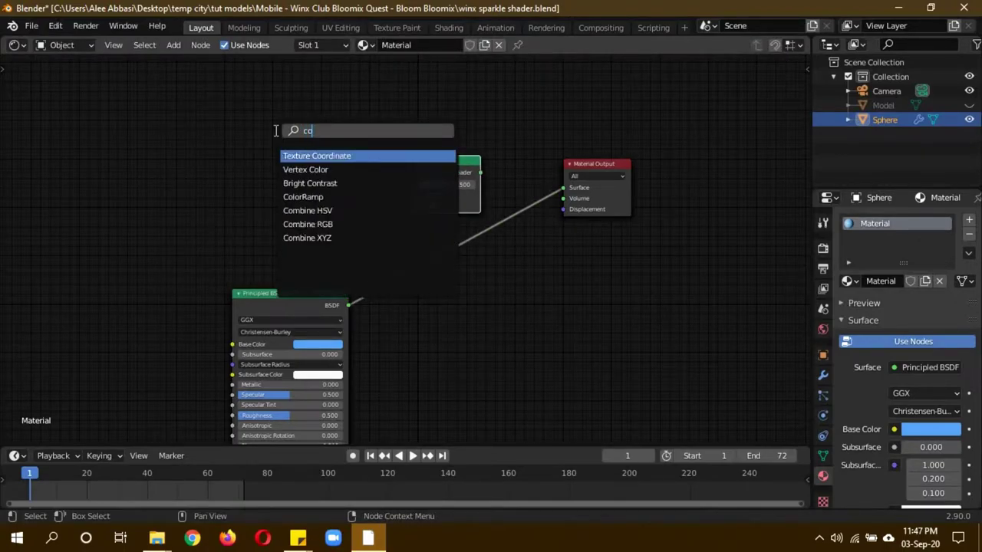
text(l)
key(Down)
key(Return)
click(292, 132)
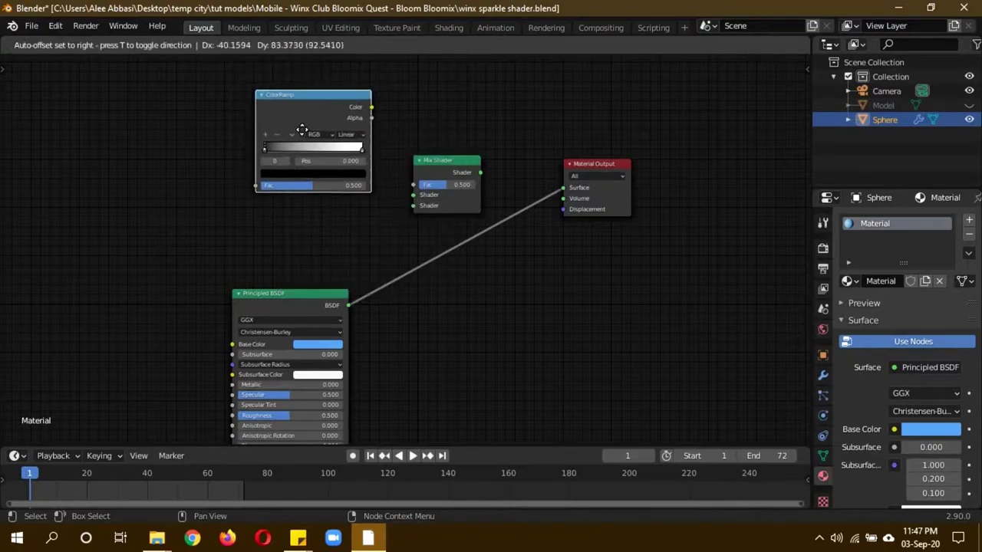
key(shift+a)
click(169, 127)
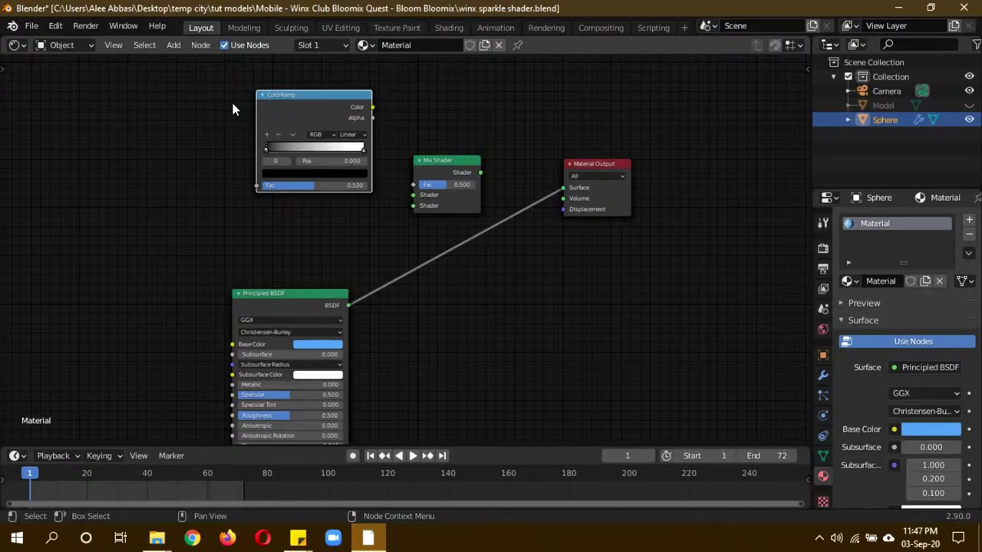
drag(372, 107, 415, 186)
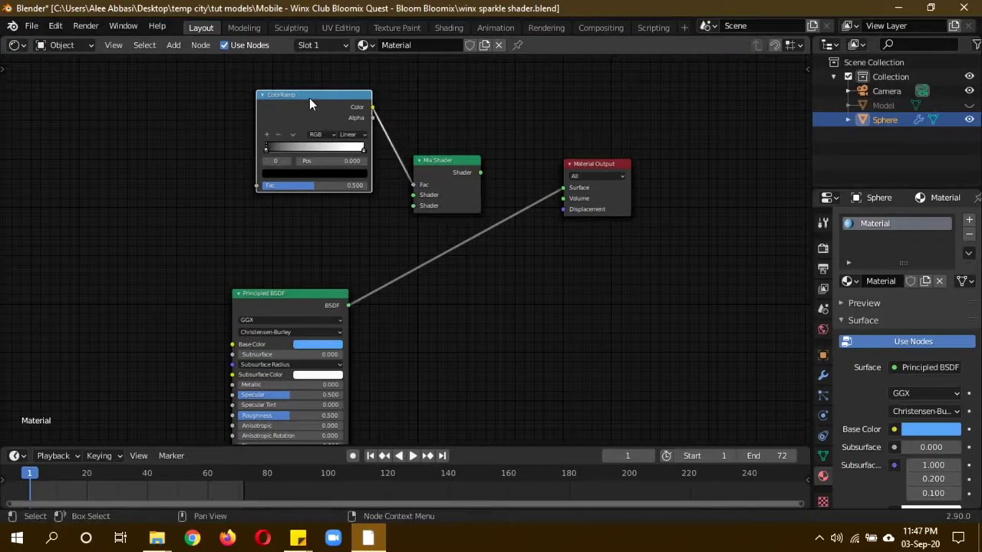
Duplicate the ColorRamp and Mix Shader pair and chain the lower Mix Shader into the upper one
mouse_move(268, 83)
mouse_down()
mouse_move(406, 207)
mouse_move(426, 127)
mouse_up()
scroll(449, 205, down, 2)
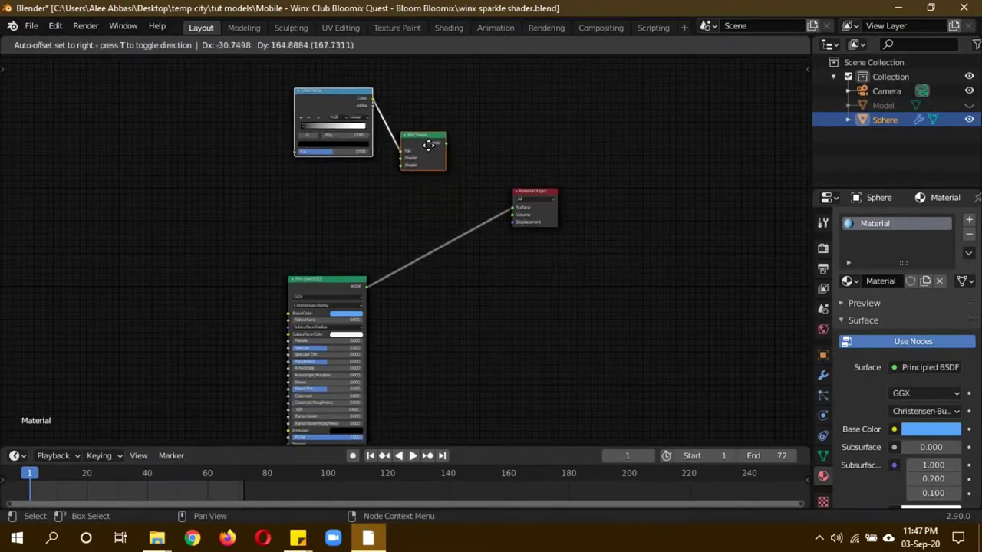
key(shift+d)
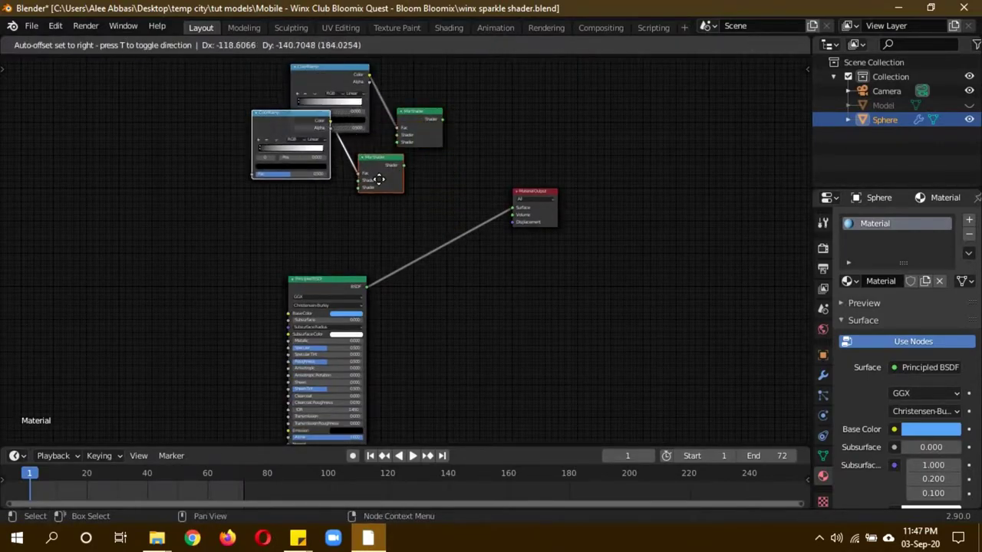
click(306, 202)
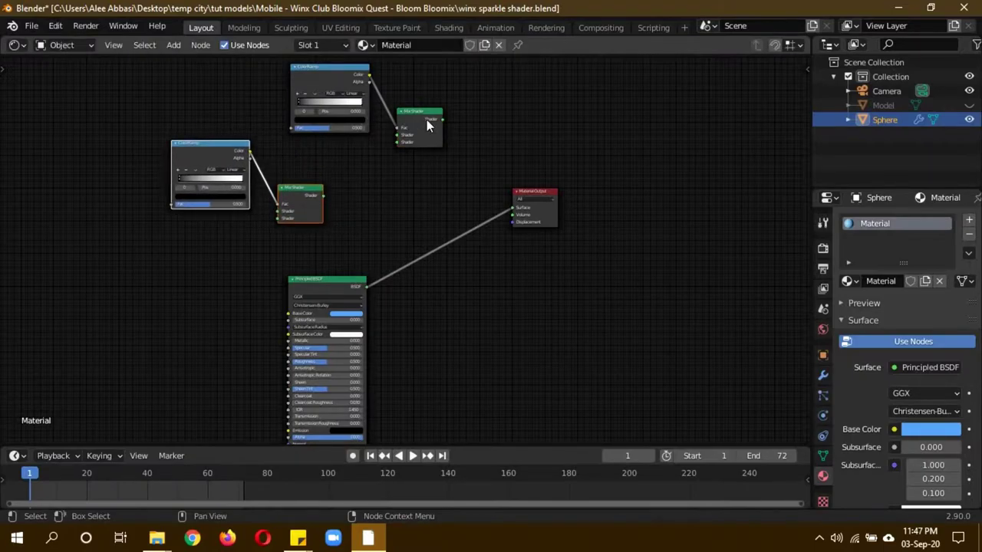
drag(426, 119, 434, 155)
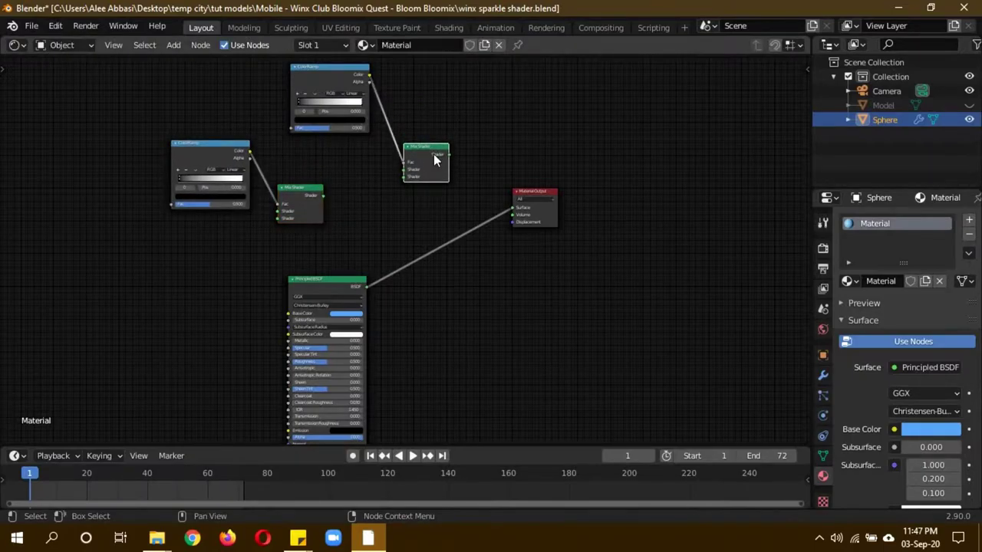
drag(323, 196, 404, 175)
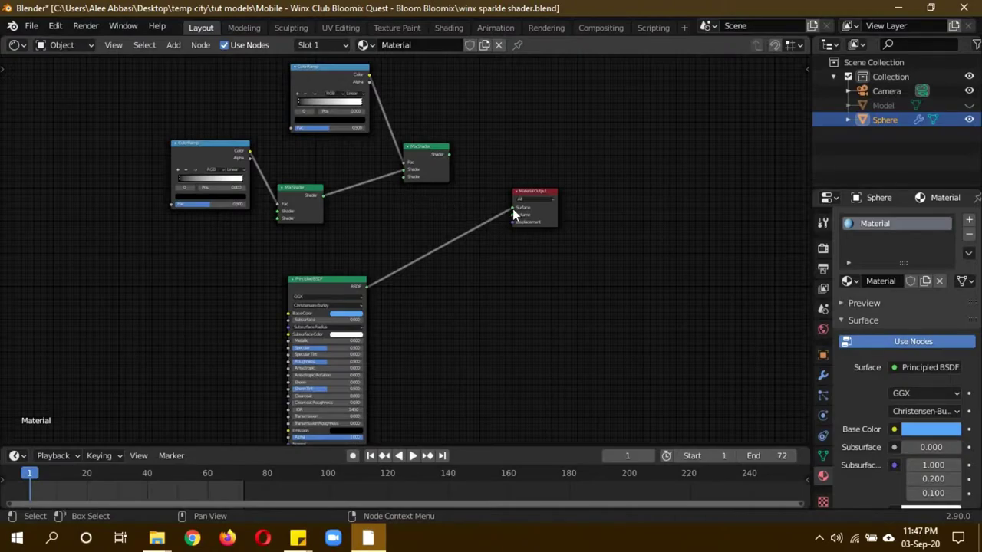
Plug the Principled BSDF into a Mix Shader's second Shader input and split the editor side by side
drag(335, 282, 255, 307)
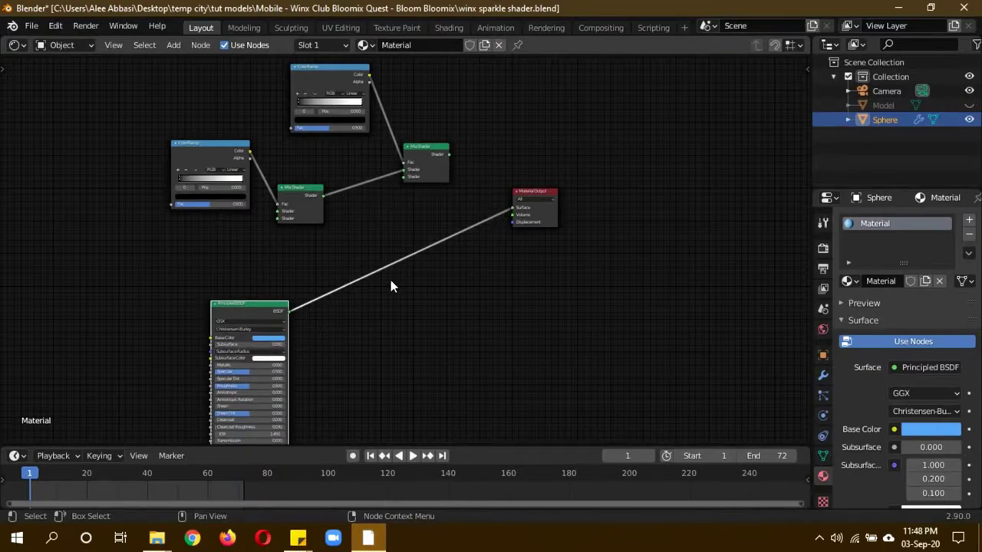
drag(289, 310, 277, 219)
mouse_move(511, 208)
mouse_down()
mouse_move(448, 204)
mouse_move(405, 176)
mouse_move(512, 207)
mouse_up()
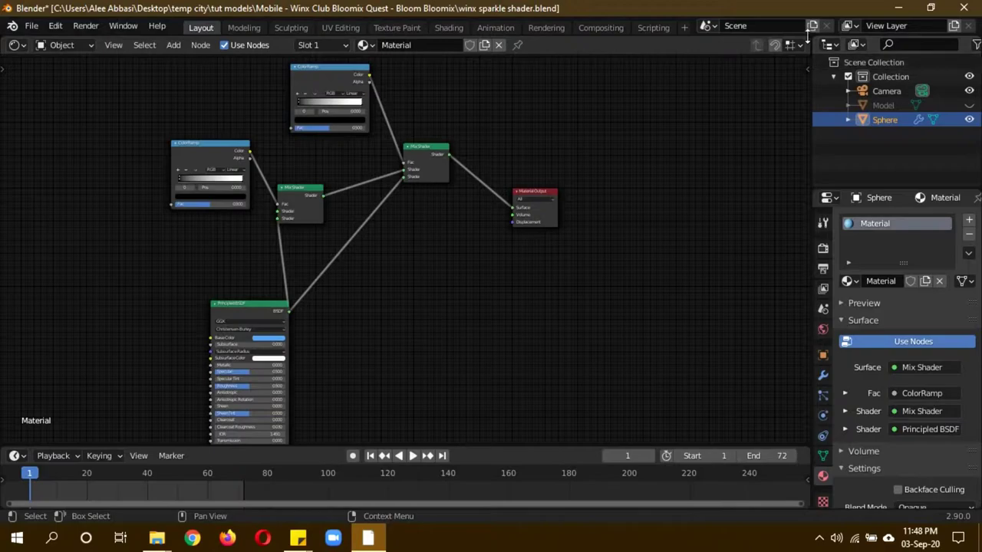
drag(806, 38, 423, 127)
Make the right area a 3D Viewport showing the sphere in Rendered shading
click(437, 45)
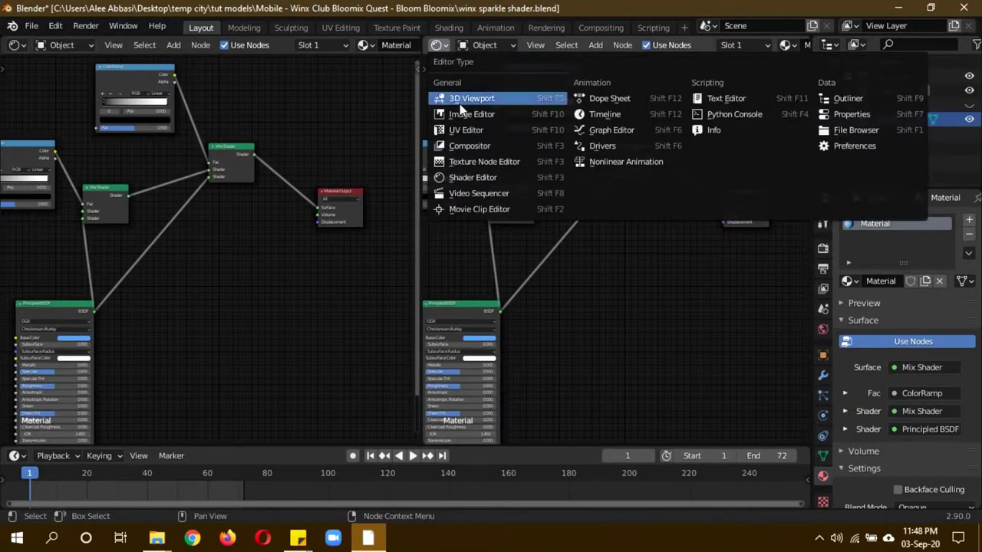
click(484, 176)
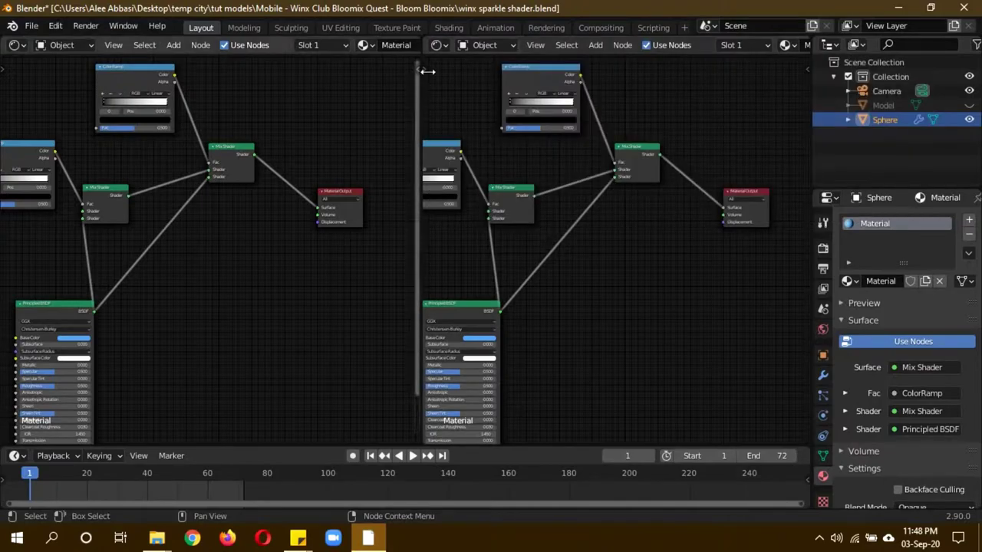
click(437, 44)
click(467, 98)
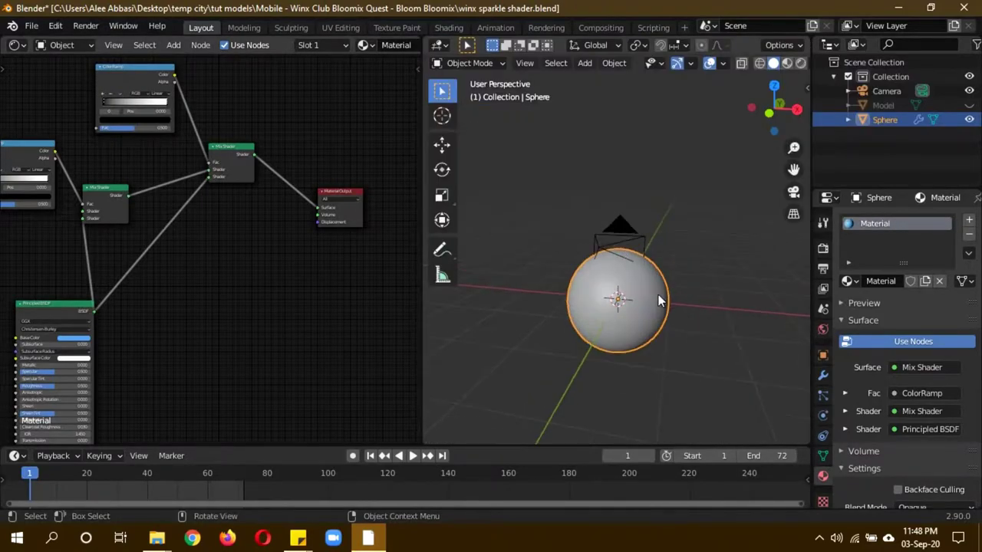
scroll(657, 301, up, 2)
key(z)
click(663, 295)
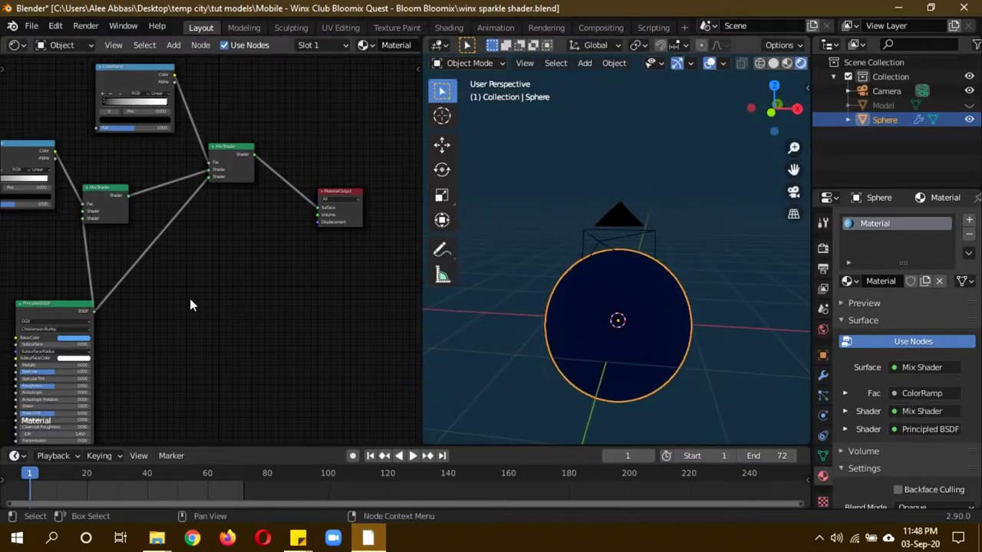
Reframe the node tree and show the Eevee render settings with Bloom on
scroll(336, 357, up, 3)
middle_drag(335, 358, 341, 365)
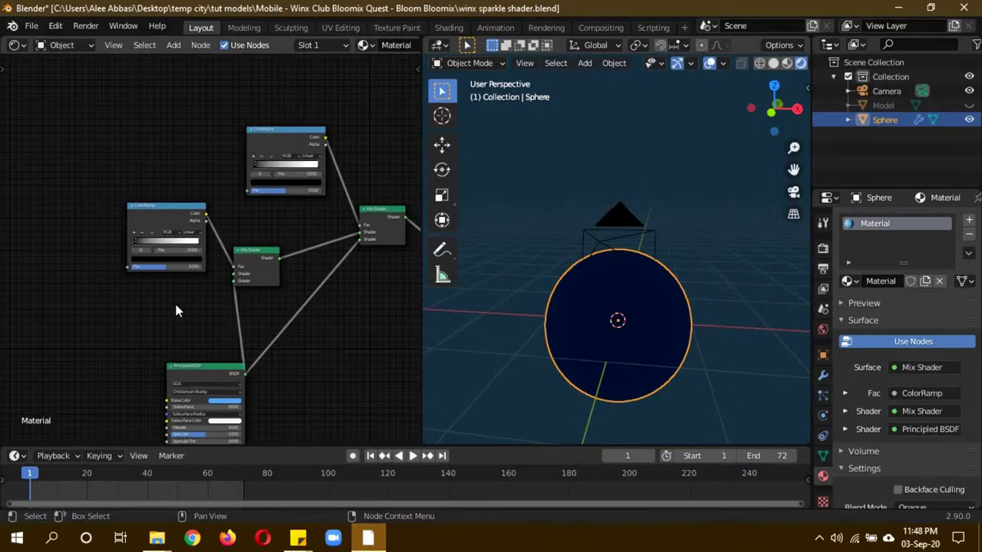
middle_drag(176, 309, 282, 323)
click(822, 248)
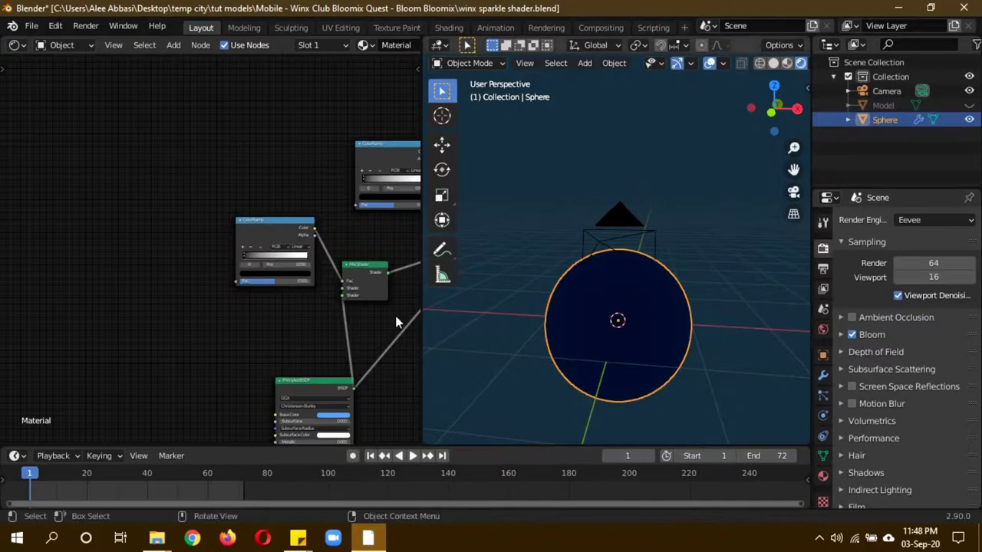
Add an Emission node left of the Principled BSDF with strength 200
key(shift+a)
click(86, 239)
text(e)
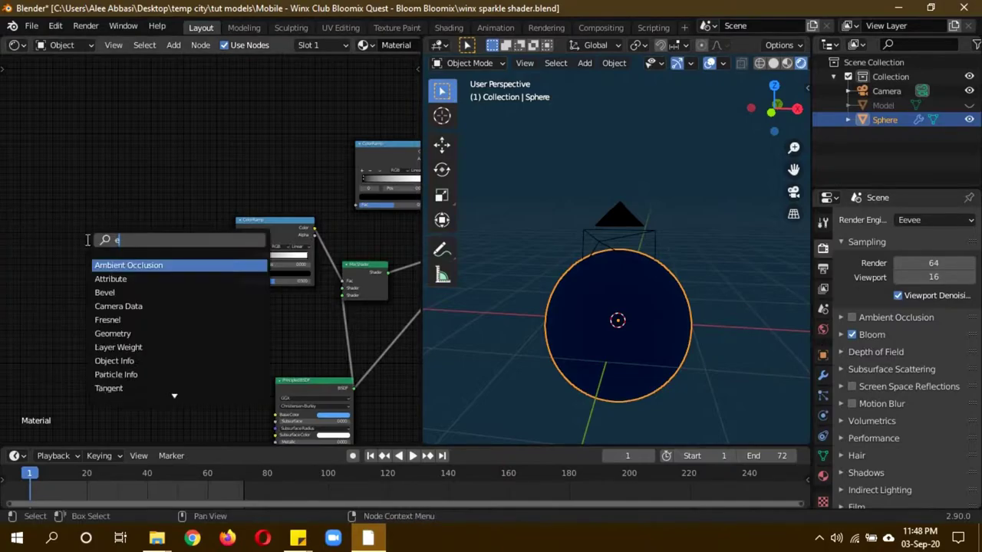
text(mi)
key(Return)
click(218, 336)
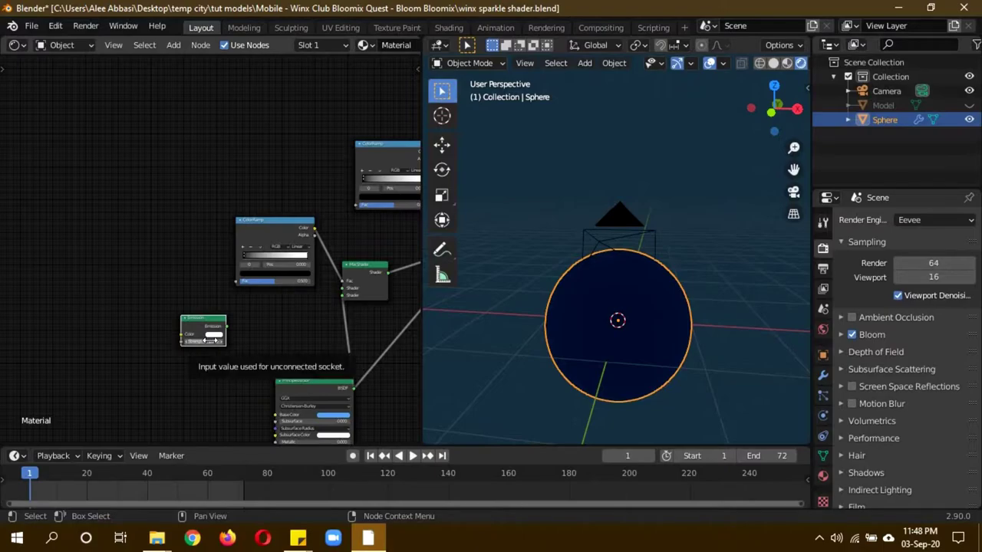
click(220, 342)
text(200)
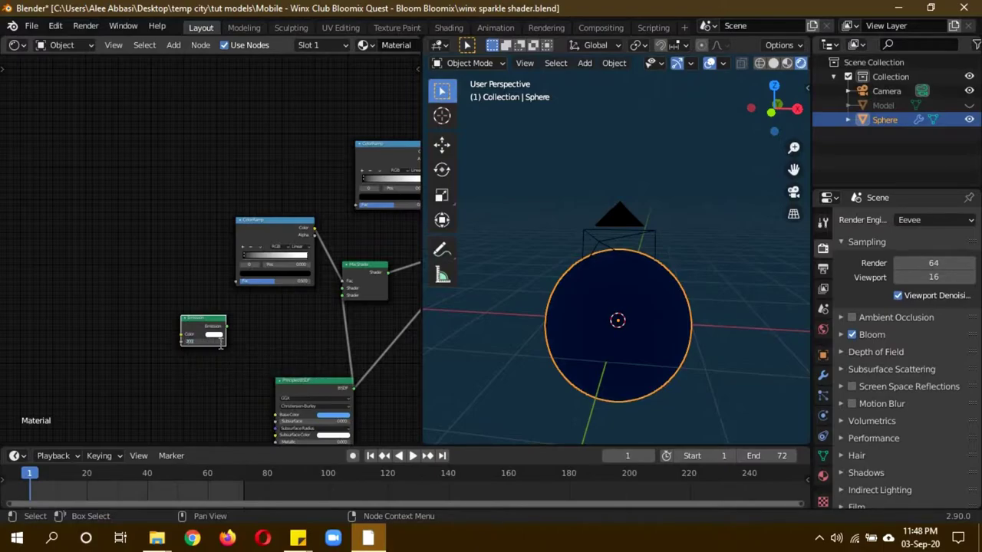
key(Return)
scroll(230, 346, up, 2)
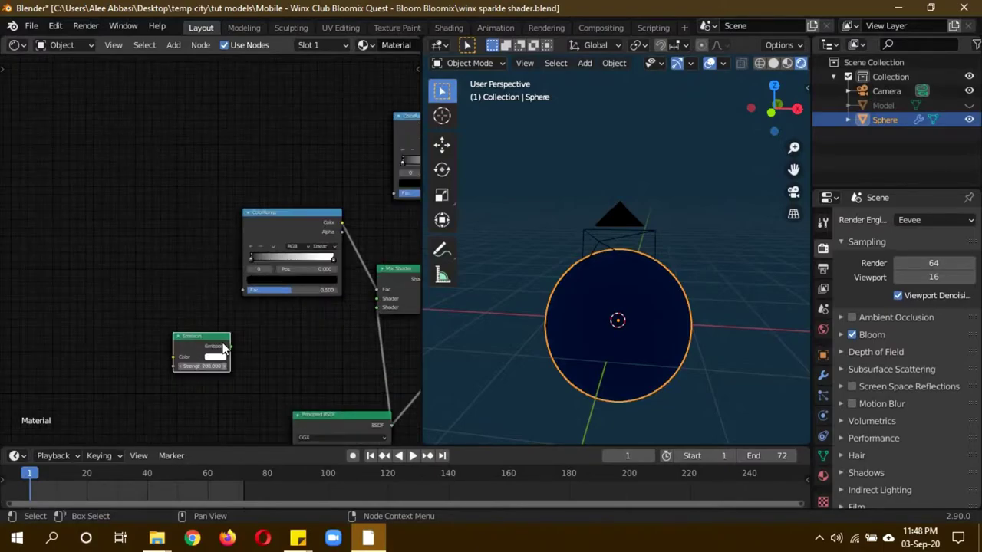
scroll(253, 346, up, 1)
scroll(273, 374, down, 2)
Connect the Emission output to the Mix Shader's second Shader input
drag(230, 346, 378, 307)
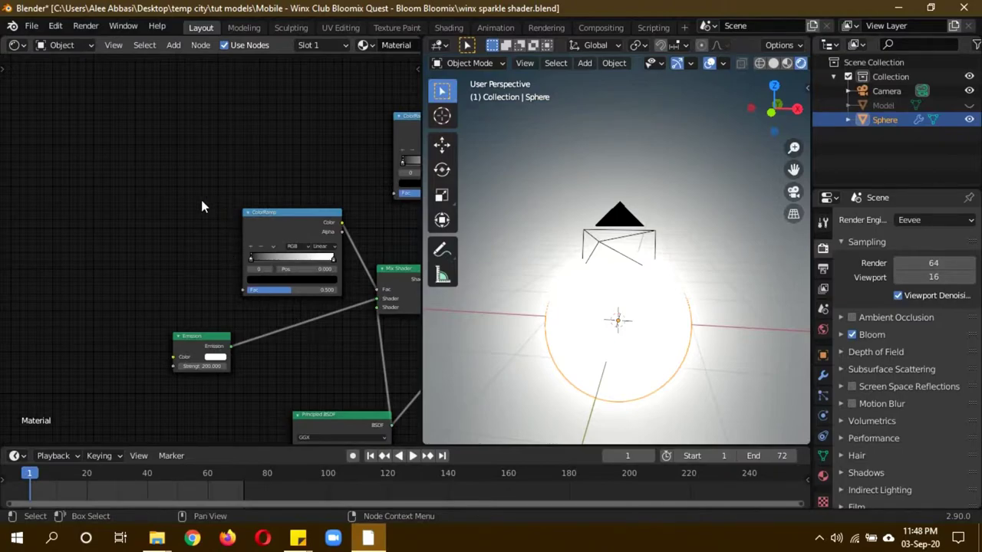
scroll(201, 207, down, 1)
middle_drag(199, 206, 156, 178)
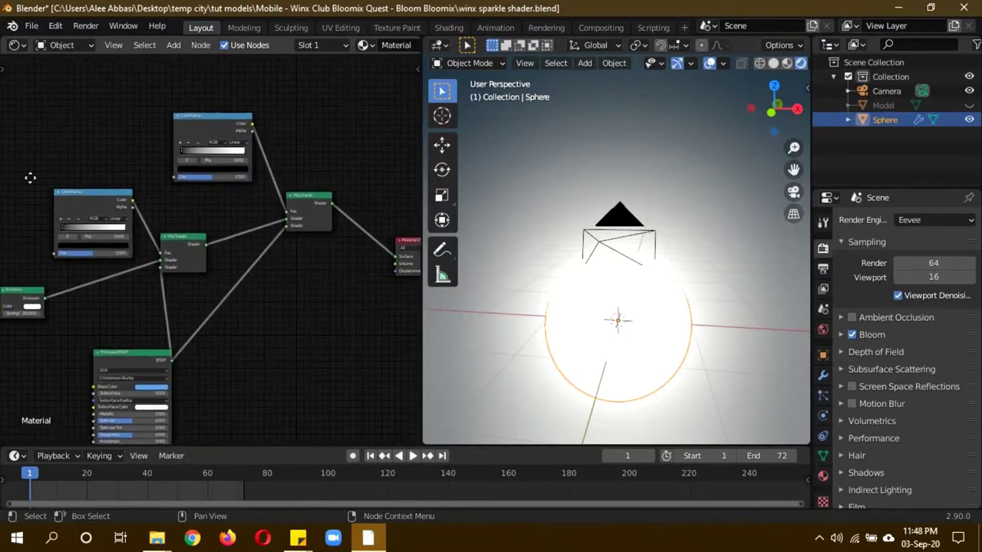
Add a Noise Texture node to the material
key(shift+a)
click(139, 133)
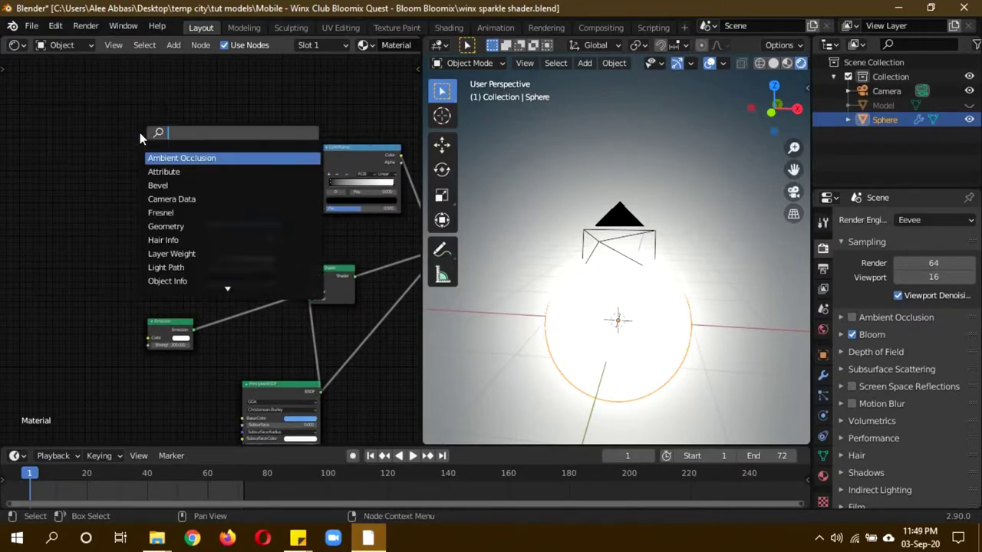
text(ob)
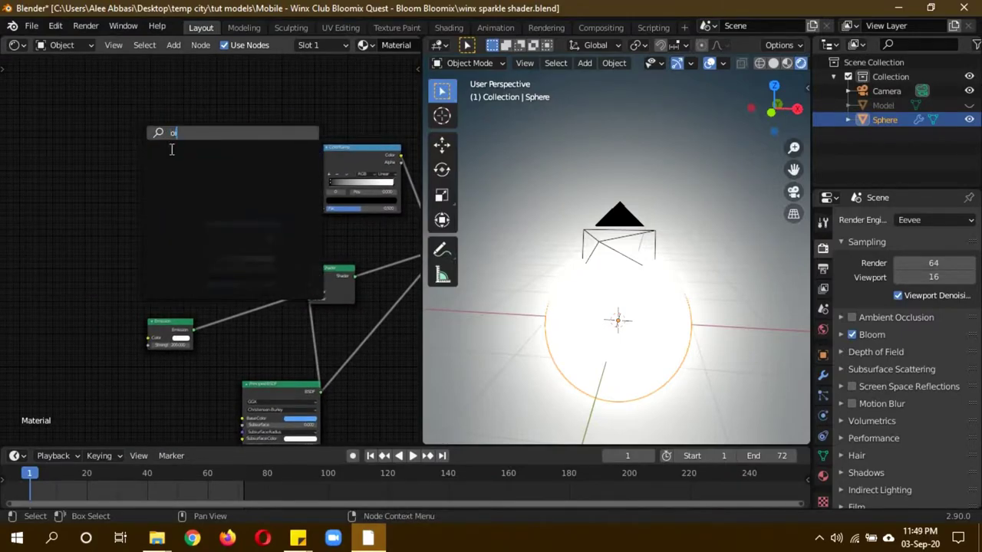
key(BackSpace)
key(BackSpace)
text(noi)
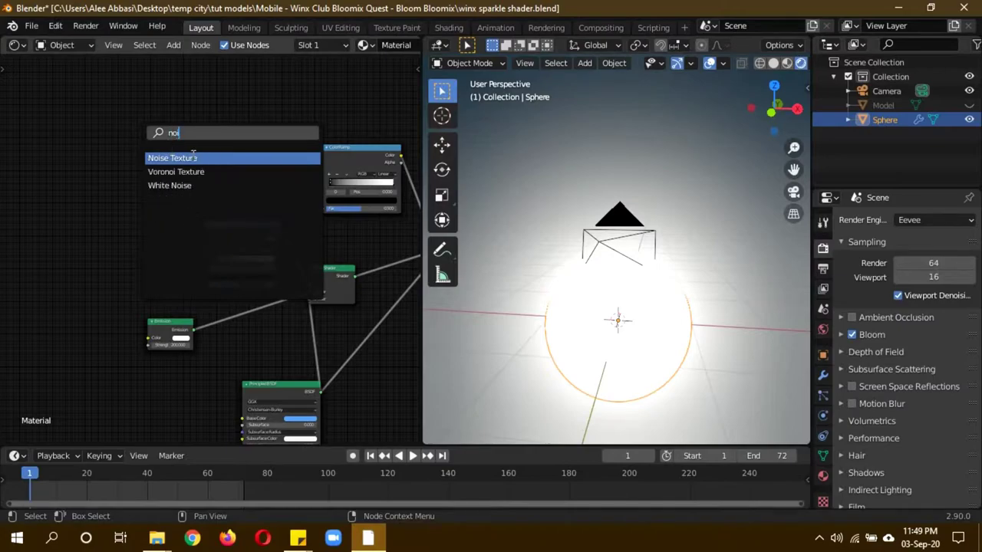
key(Return)
click(269, 143)
Add a Voronoi Texture node at the left of the node tree
key(shift+a)
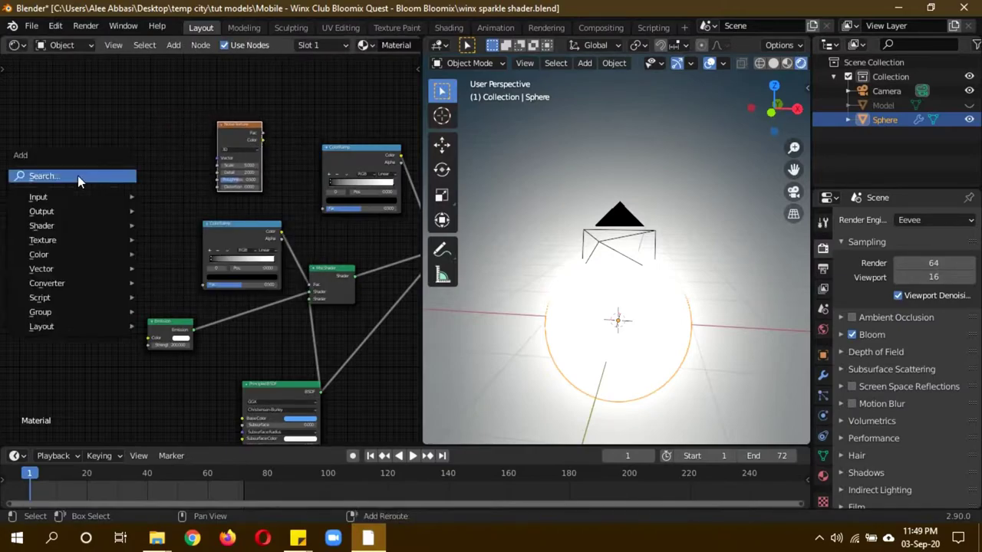
click(77, 175)
text(vor)
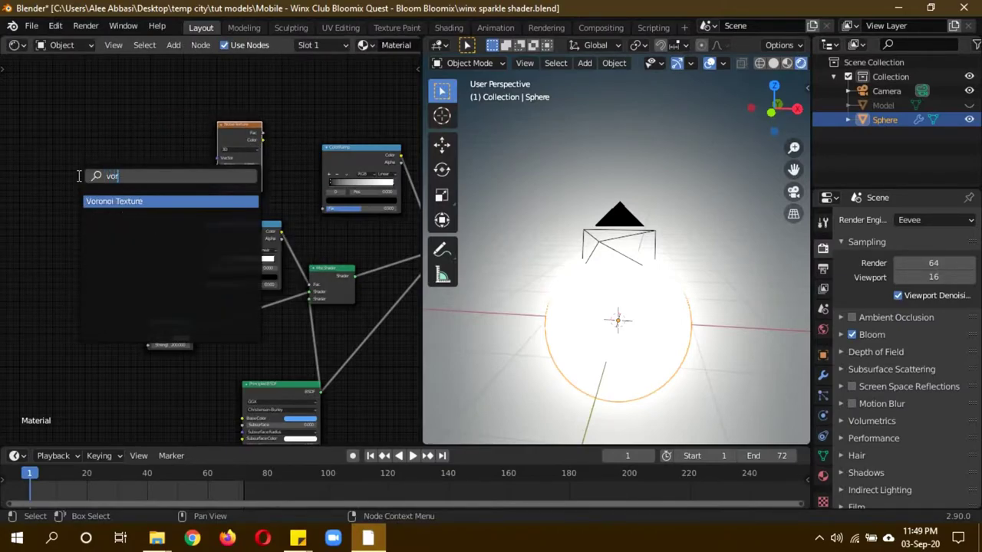
text(o)
key(Return)
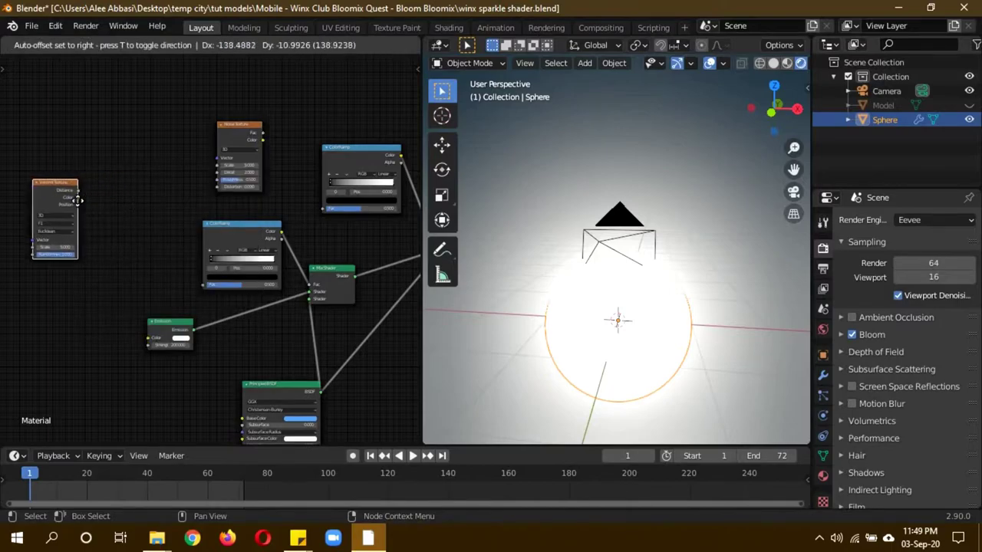
click(42, 197)
Add a Math node set to Add and pan the view to free space
key(shift+a)
click(143, 194)
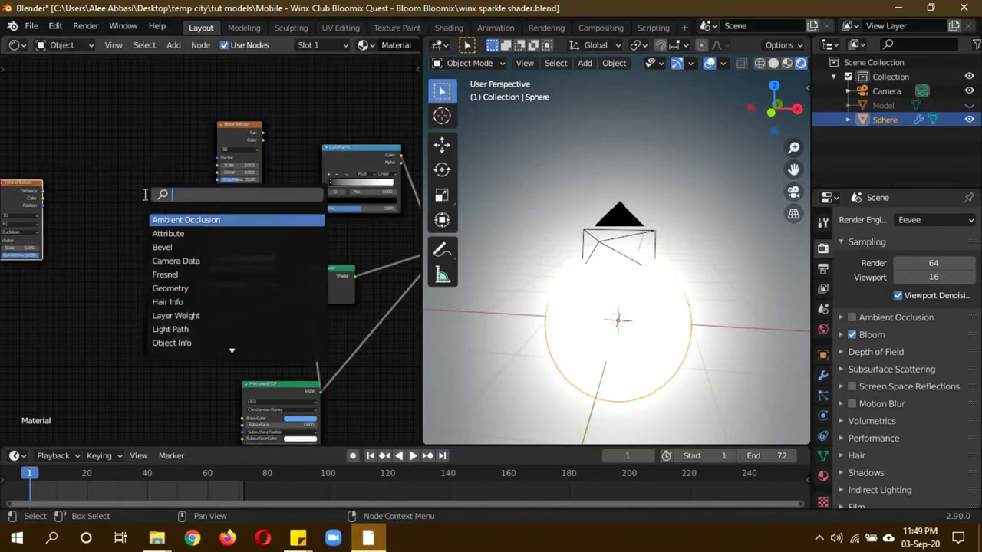
text(n)
key(BackSpace)
text(ma)
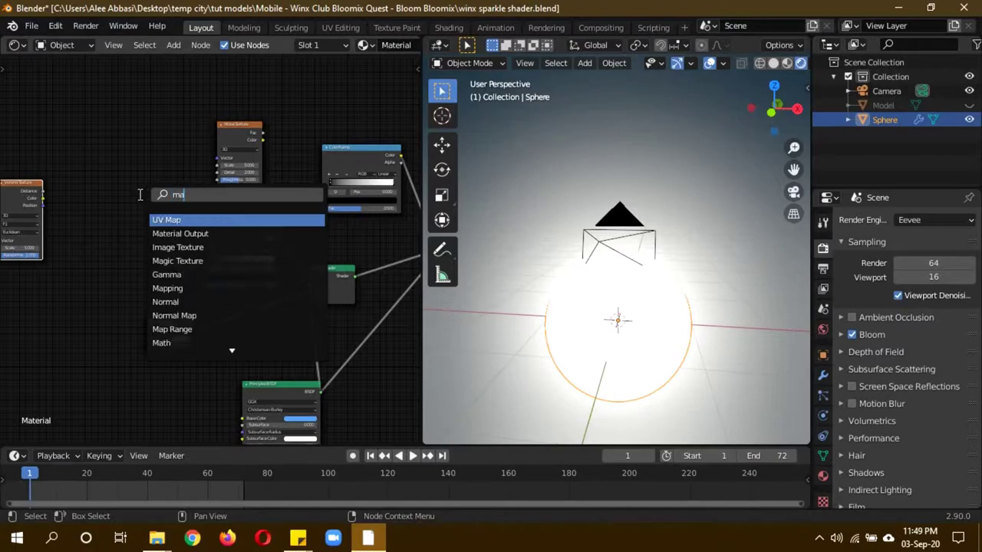
text(th)
key(Return)
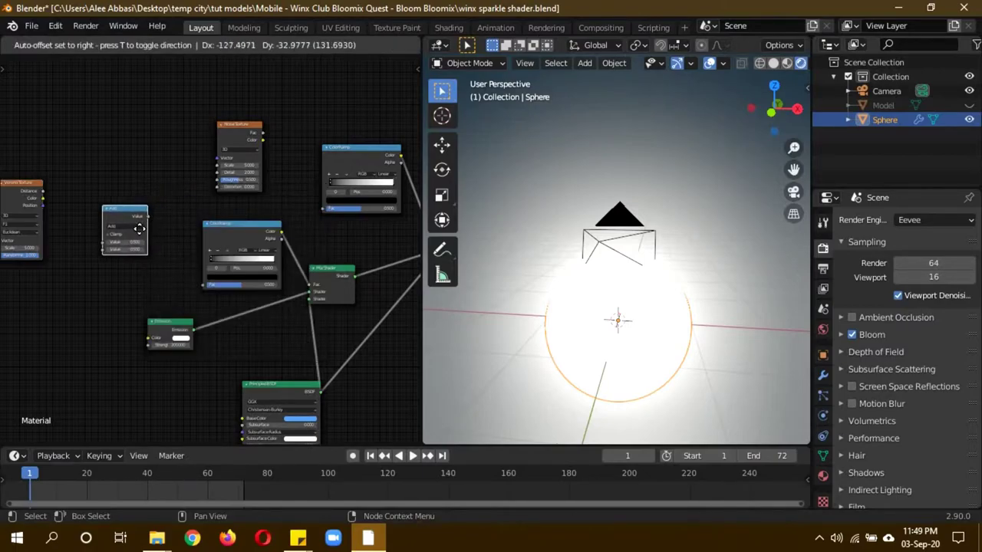
click(137, 240)
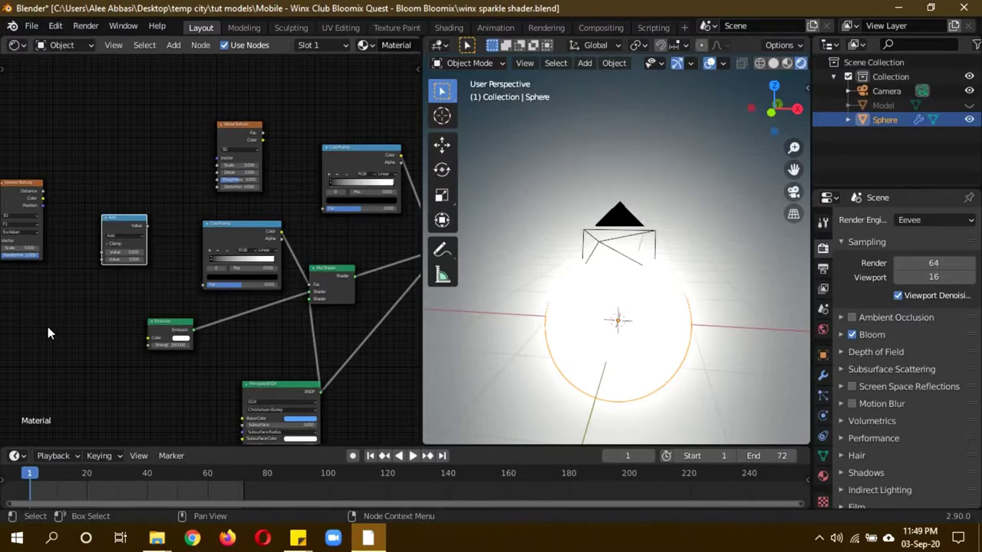
middle_drag(48, 326, 263, 340)
key(shift+a)
Add a Mapping node and a Texture Coordinate node to its left
click(134, 201)
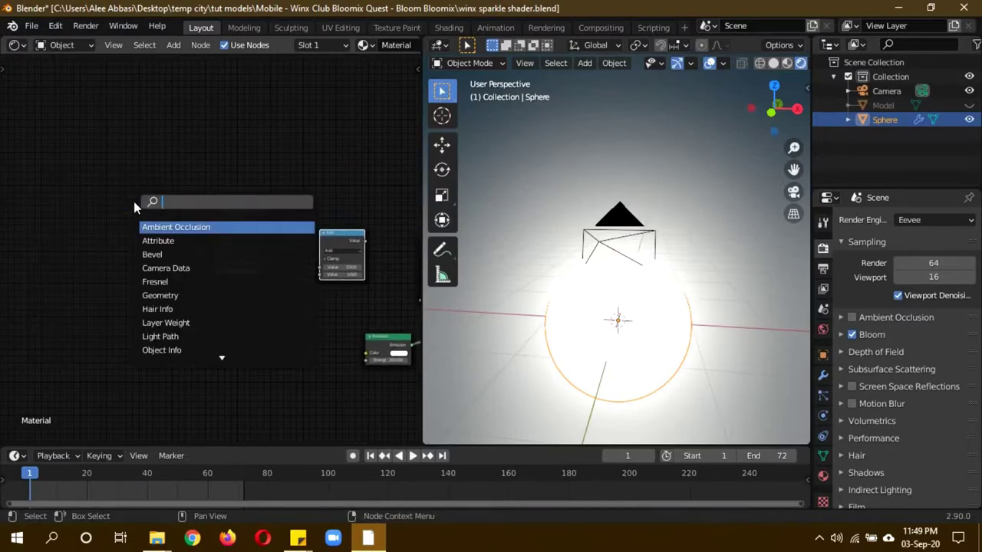
text(mapp)
key(Return)
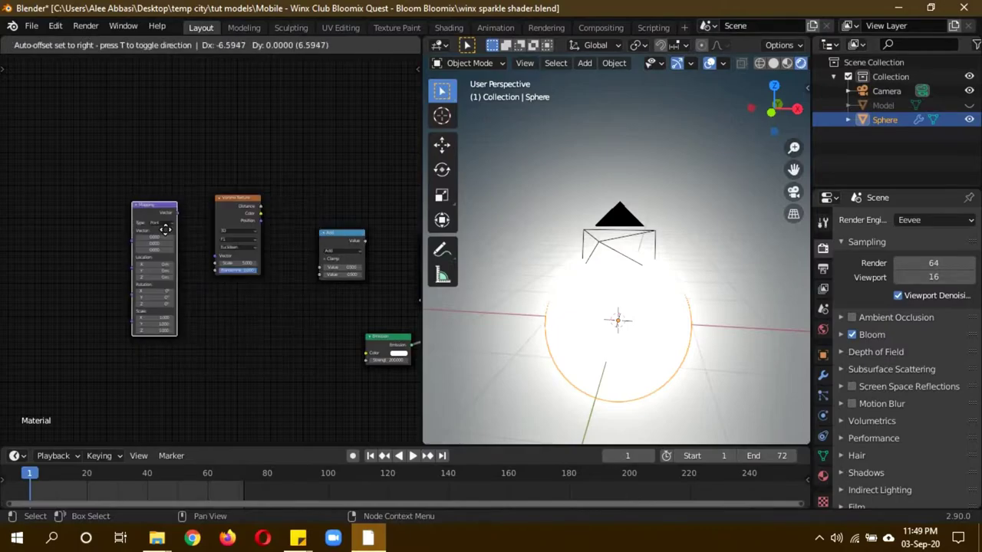
click(177, 230)
key(shift+a)
click(65, 172)
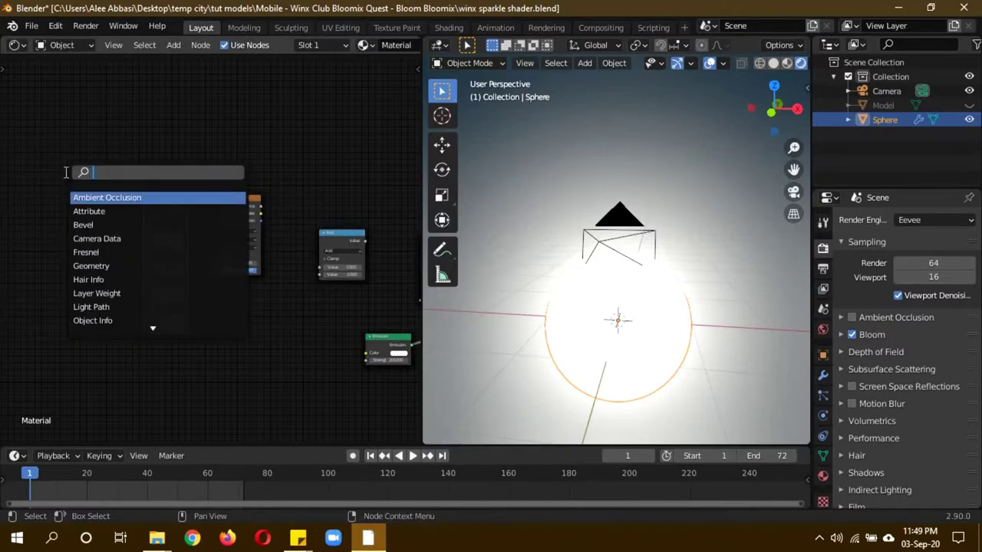
text(coo)
key(Return)
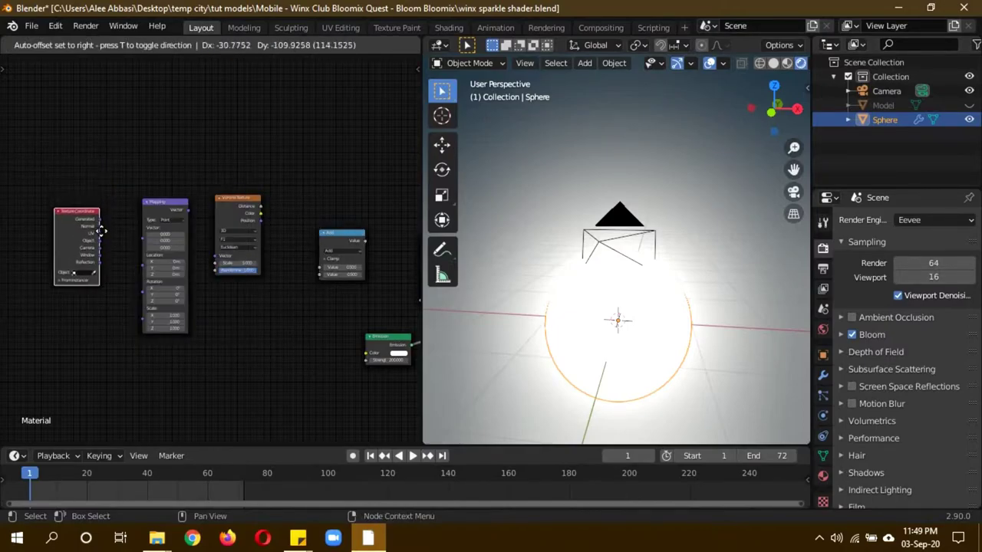
click(103, 231)
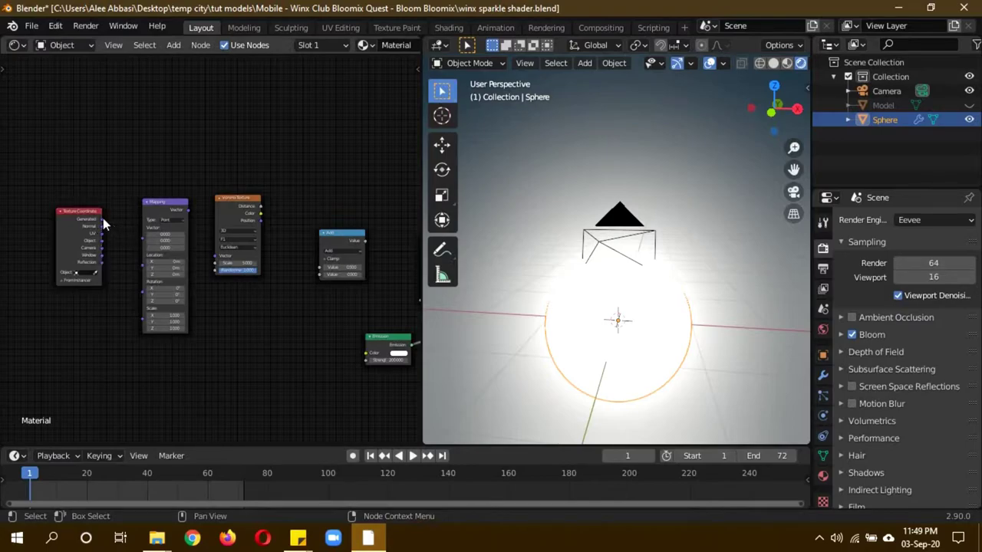
Link Generated into Mapping Vector, and Mapping's output into the Voronoi Texture Vector
drag(102, 219, 200, 231)
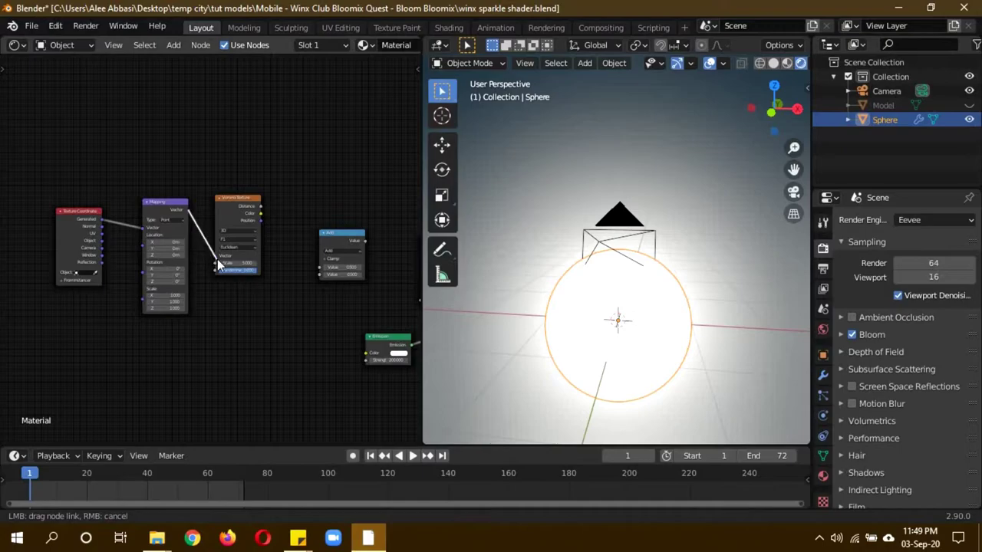
drag(217, 259, 216, 261)
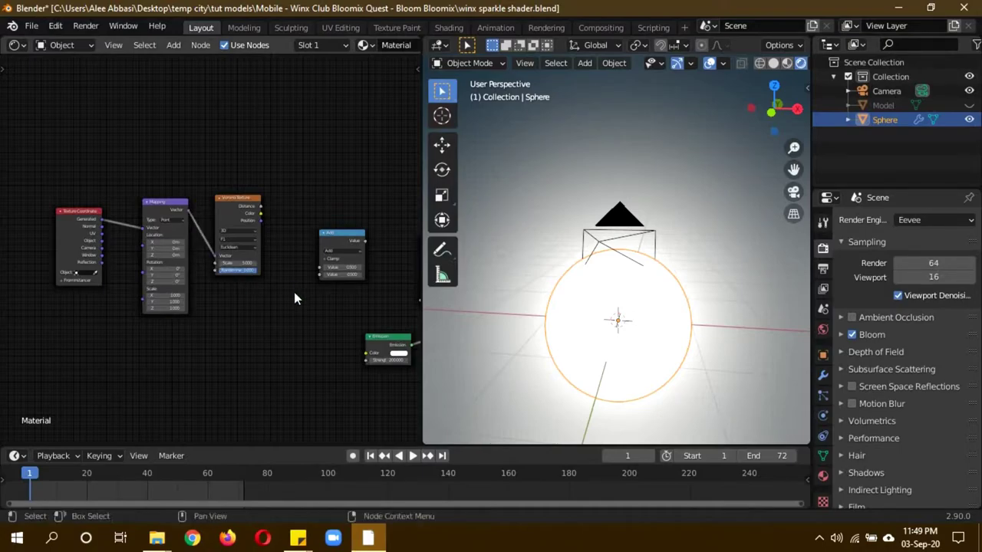
mouse_move(294, 291)
middle_down()
mouse_move(257, 306)
mouse_move(145, 299)
middle_up()
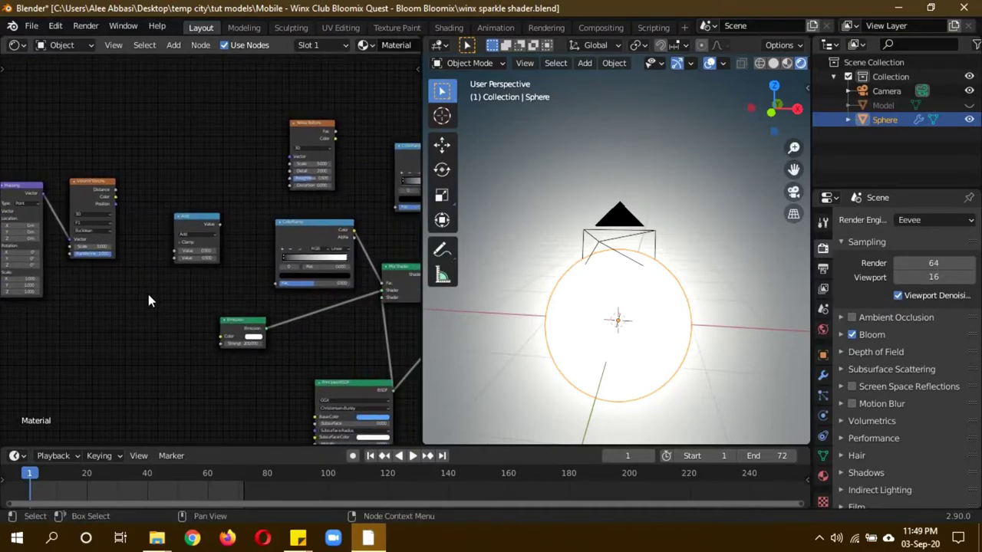
Wire Voronoi Distance into both inputs of a Multiply math node and route it toward the ColorRamp Fac
scroll(143, 280, up, 2)
scroll(103, 279, up, 1)
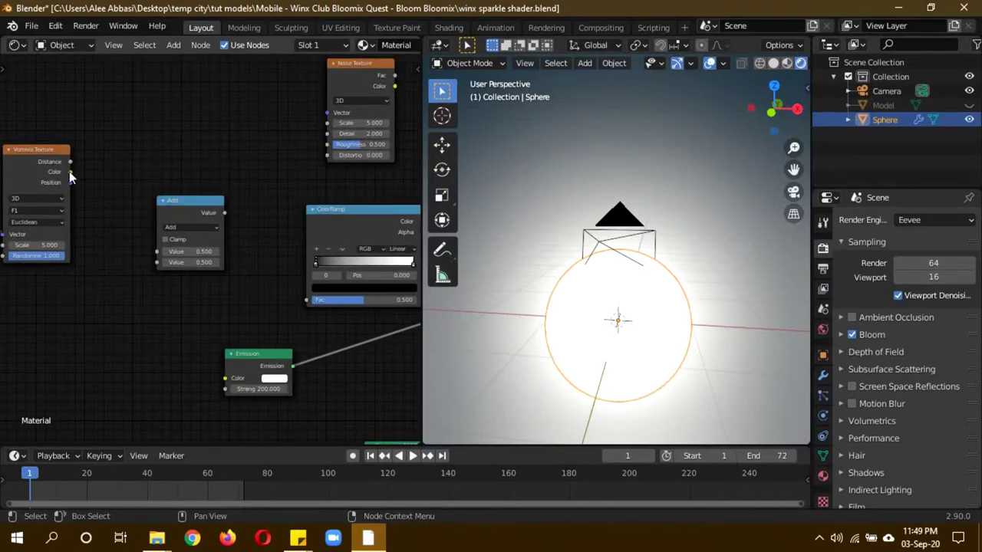
drag(70, 162, 158, 253)
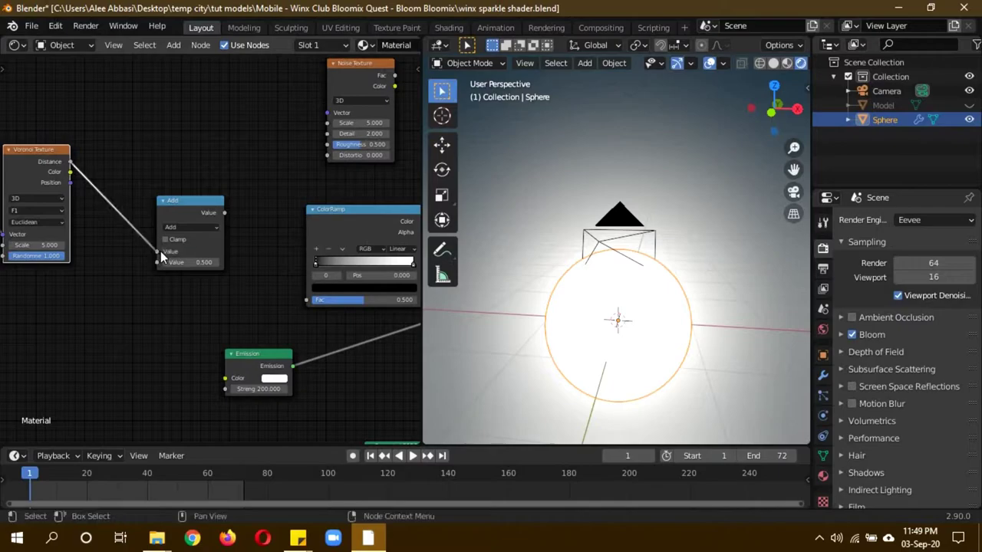
mouse_move(69, 161)
mouse_down()
mouse_move(156, 271)
mouse_move(170, 274)
mouse_up()
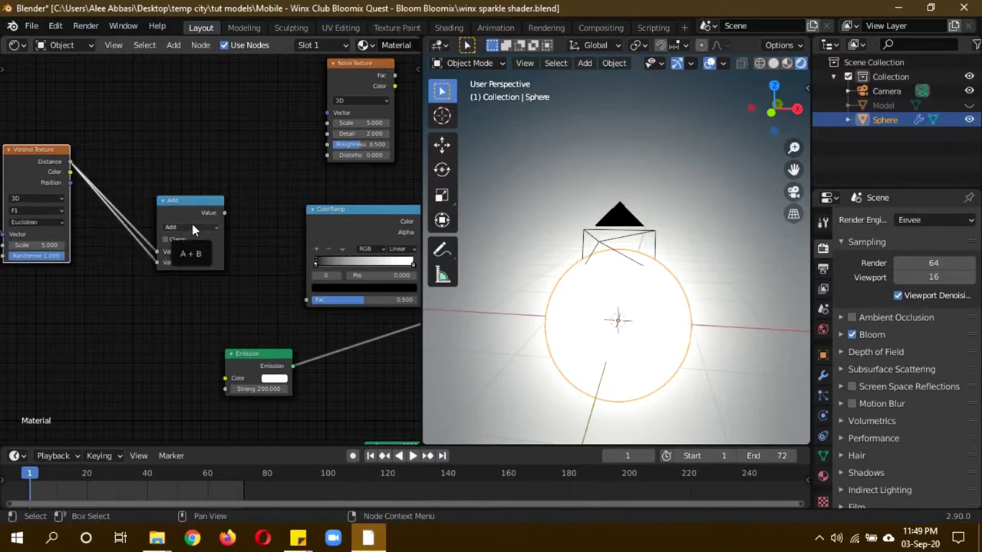
scroll(192, 223, up, 2)
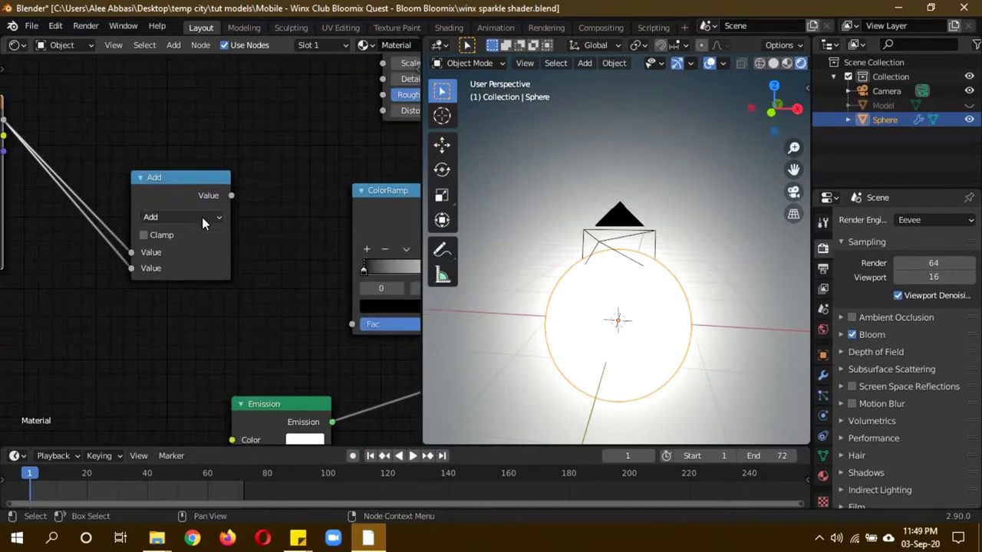
click(202, 217)
click(175, 300)
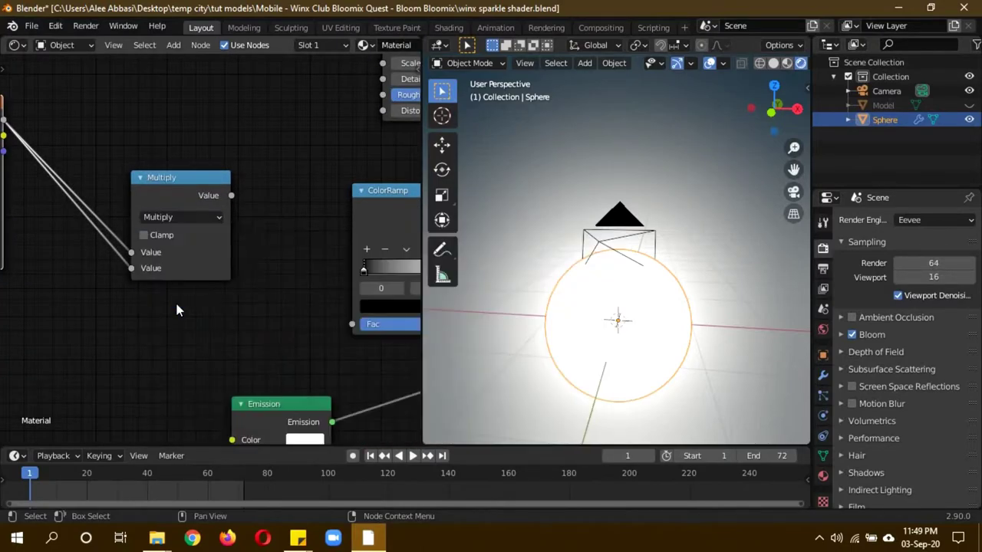
scroll(201, 316, down, 1)
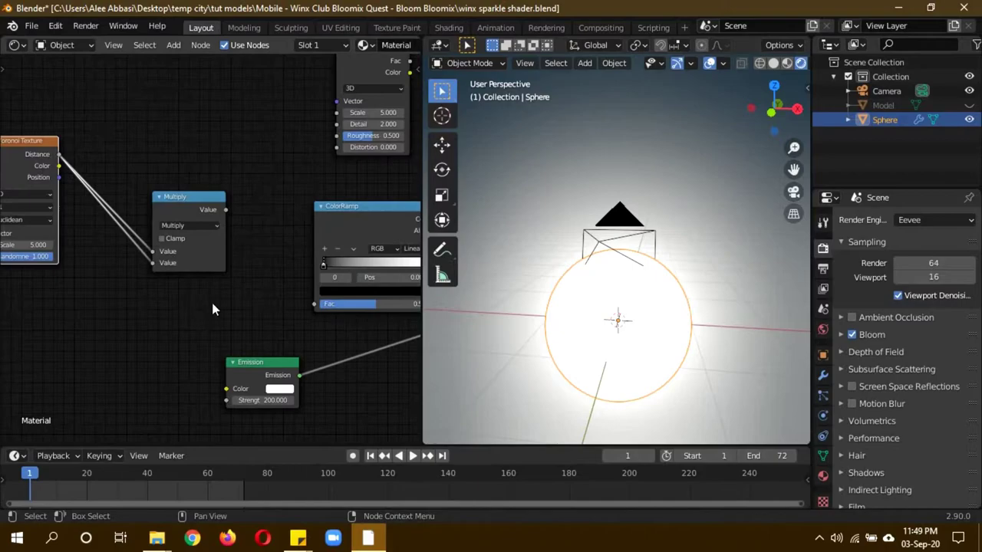
drag(225, 210, 309, 305)
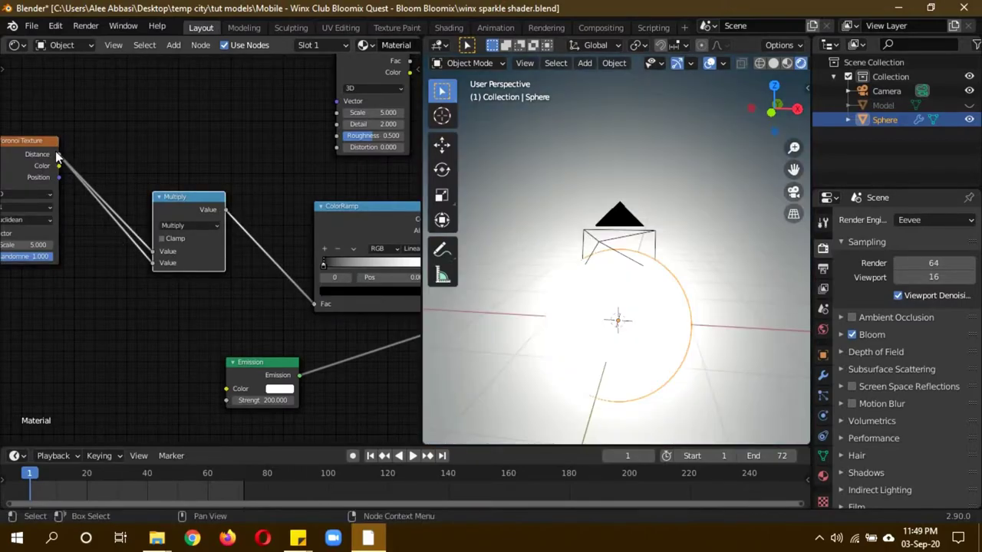
Link Mapping into the Noise Texture, feed it to the second ColorRamp Fac, and slide the white stop left
scroll(274, 169, down, 2)
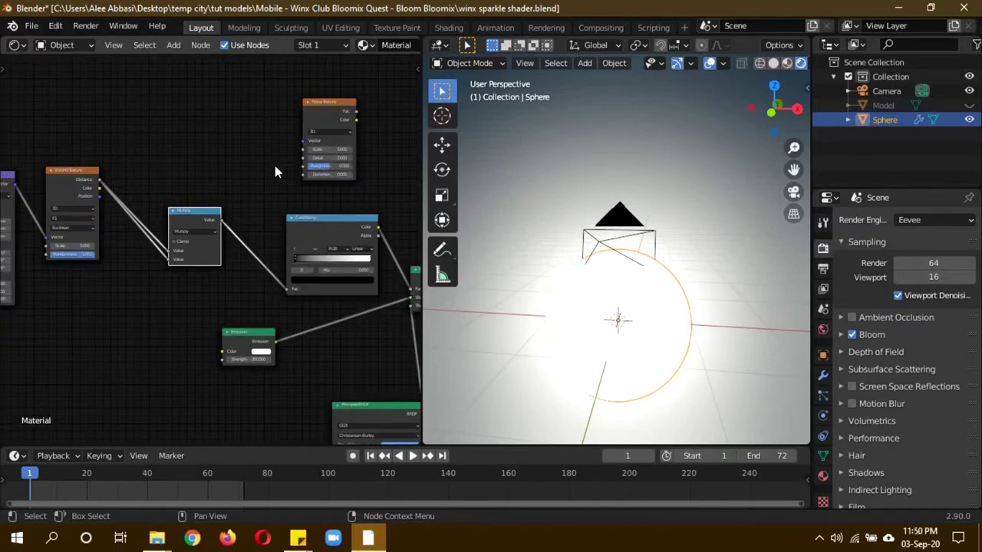
scroll(212, 152, down, 1)
scroll(154, 181, down, 1)
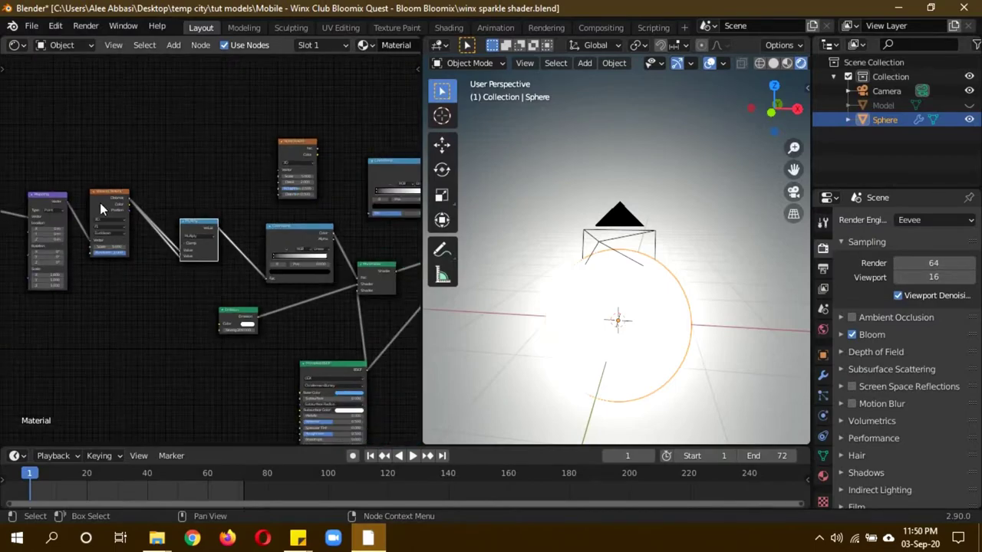
drag(67, 201, 277, 171)
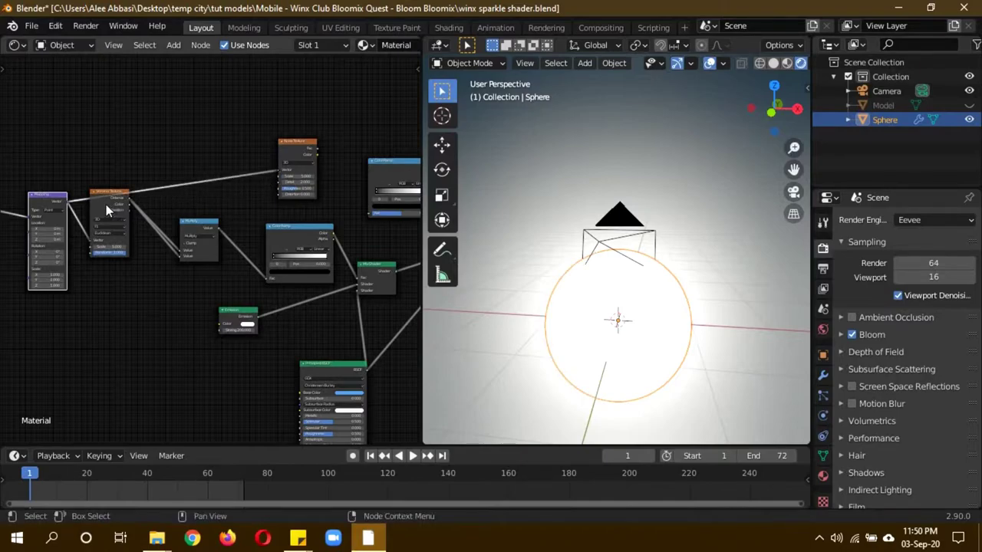
drag(106, 204, 122, 252)
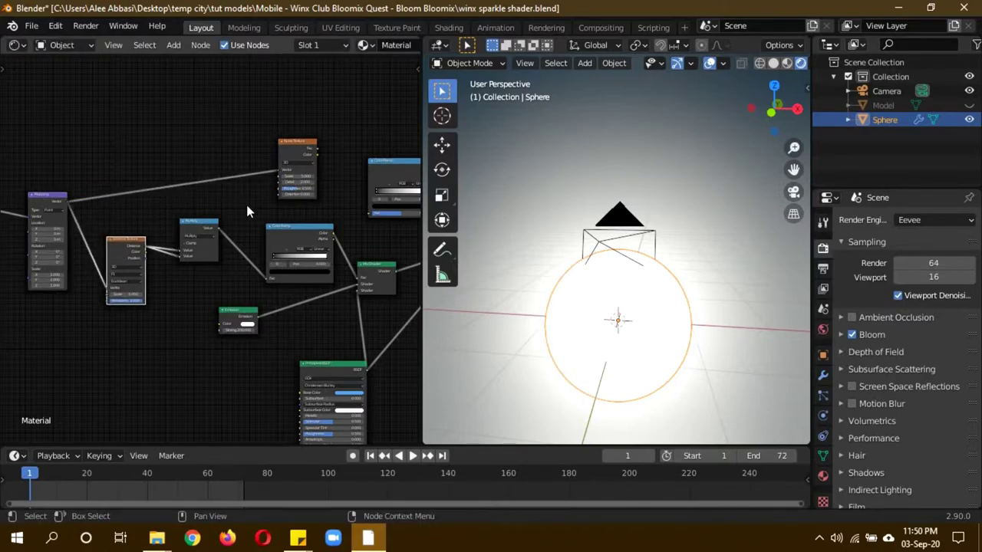
middle_drag(246, 205, 131, 219)
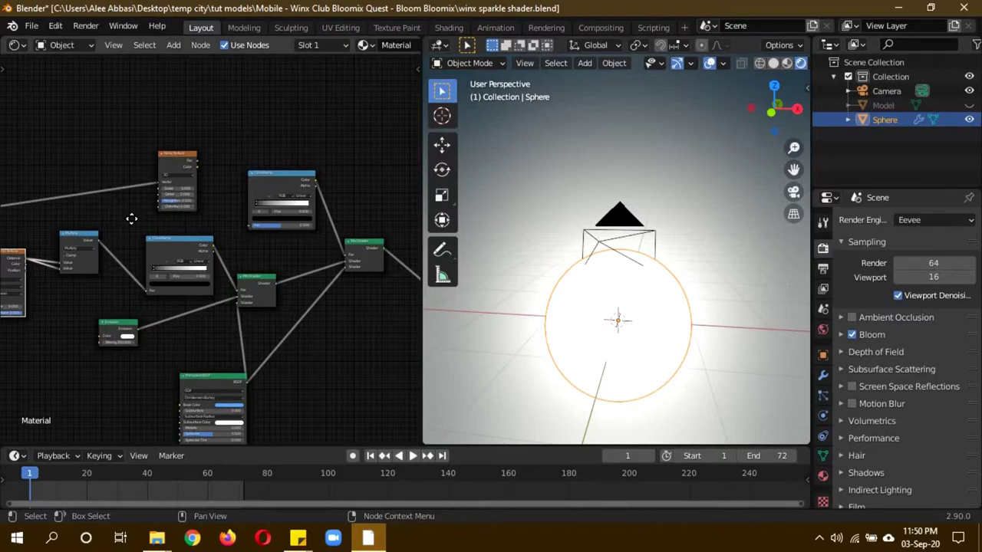
drag(198, 169, 207, 175)
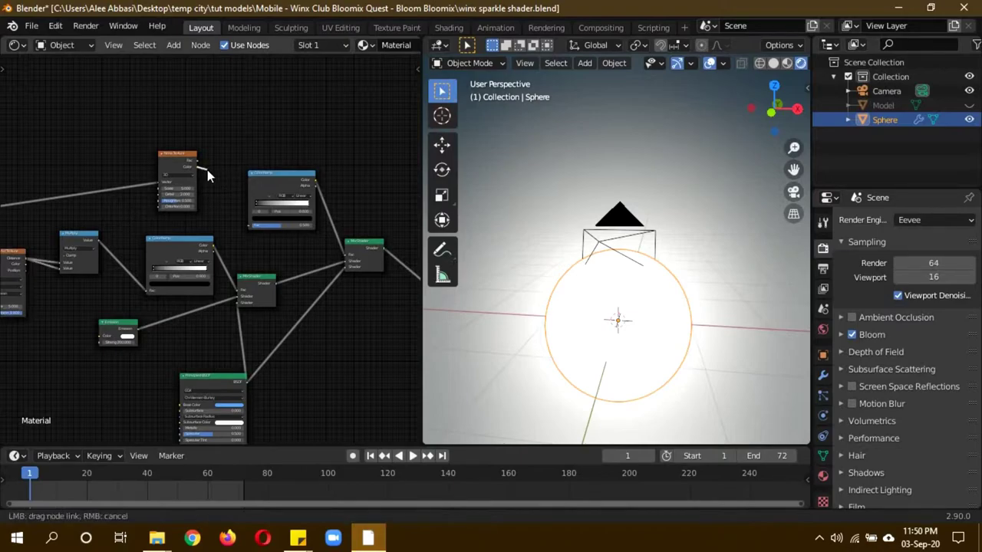
drag(245, 228, 252, 227)
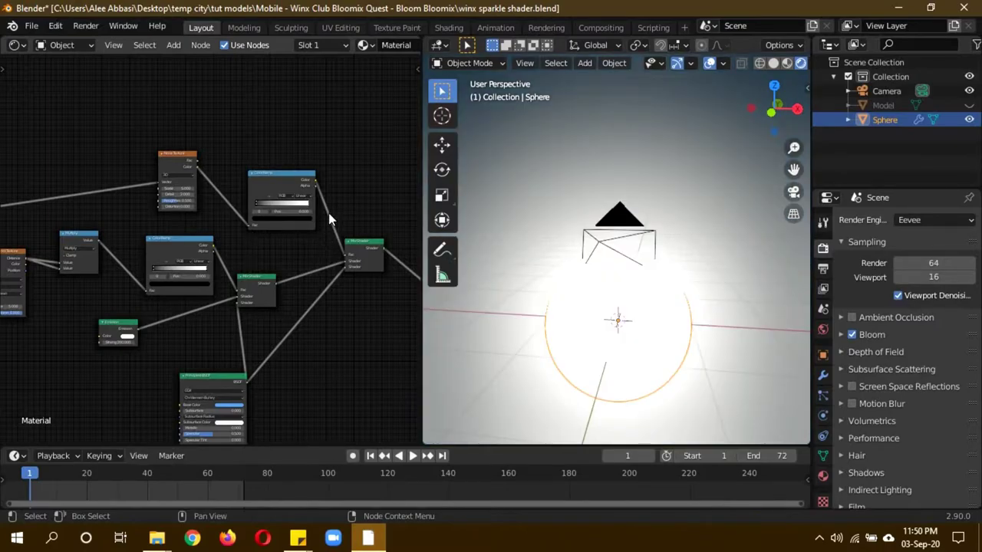
drag(309, 204, 276, 216)
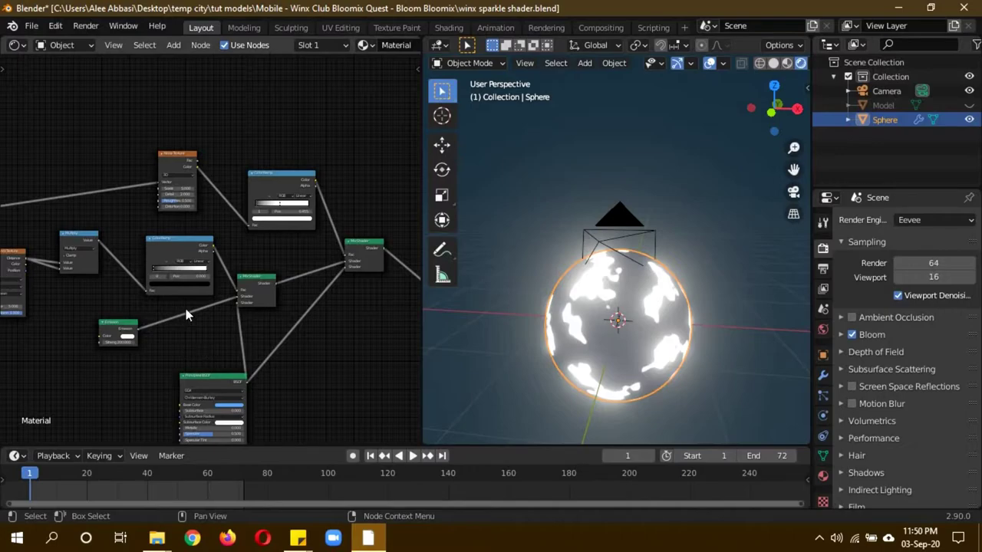
Drag the ColorRamp stop to position 0.182 so only small scattered white spots remain
scroll(162, 306, up, 3)
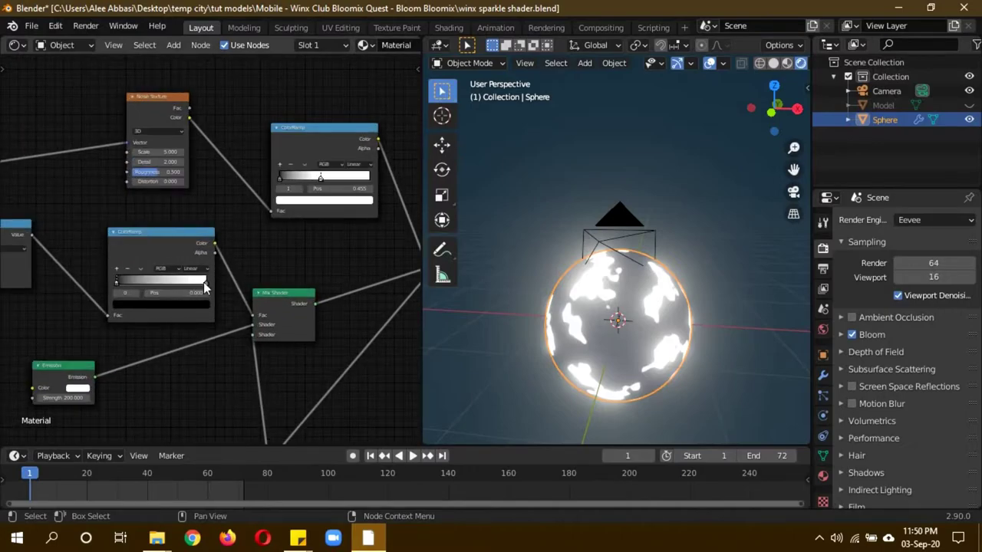
drag(170, 284, 125, 294)
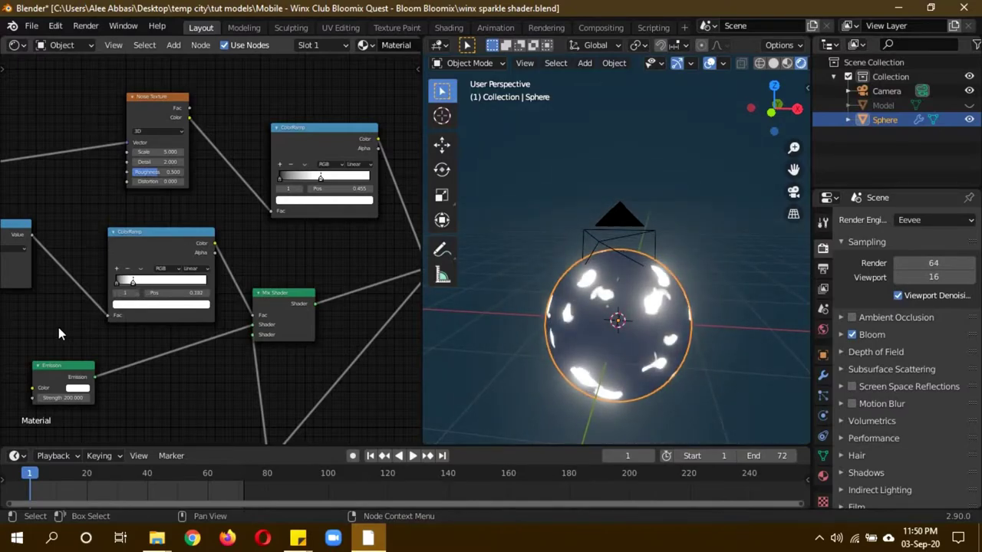
middle_drag(54, 327, 202, 383)
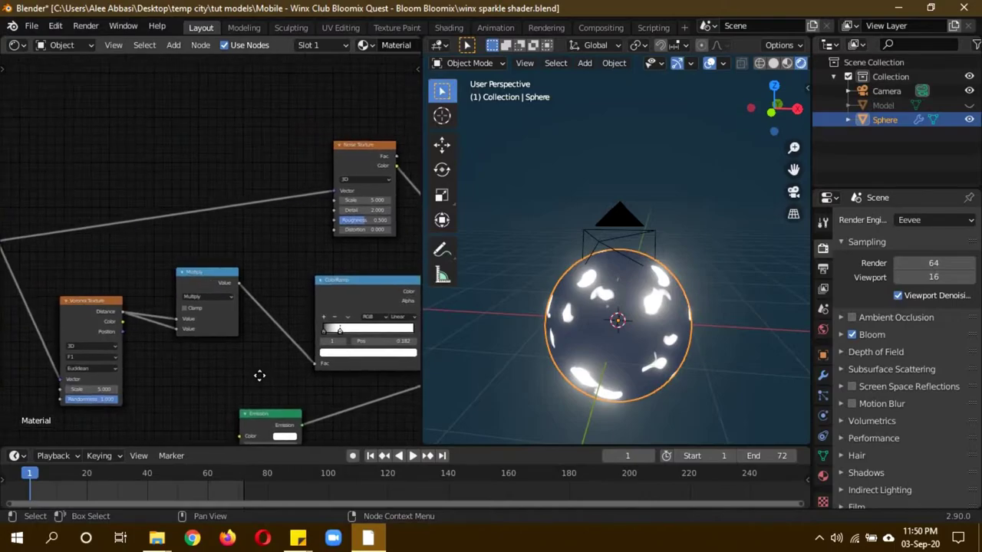
scroll(278, 285, up, 1)
Set the Noise Texture Scale to 250
middle_drag(278, 285, 181, 293)
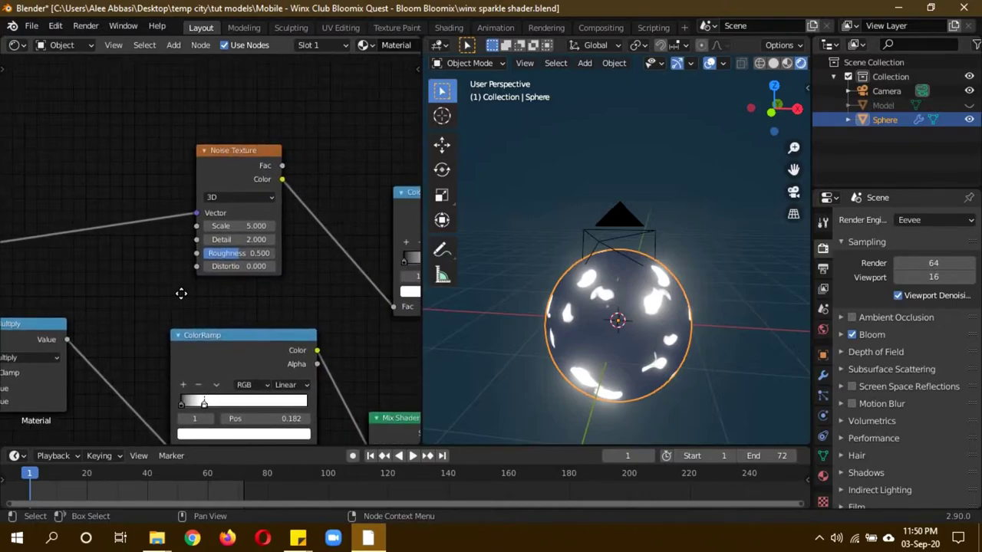
double_click(244, 227)
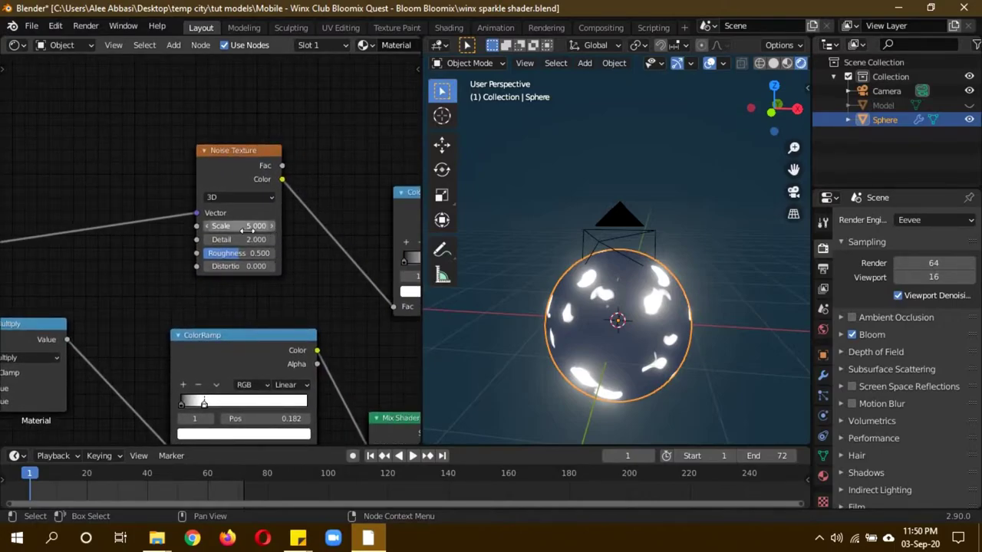
text(5.0250)
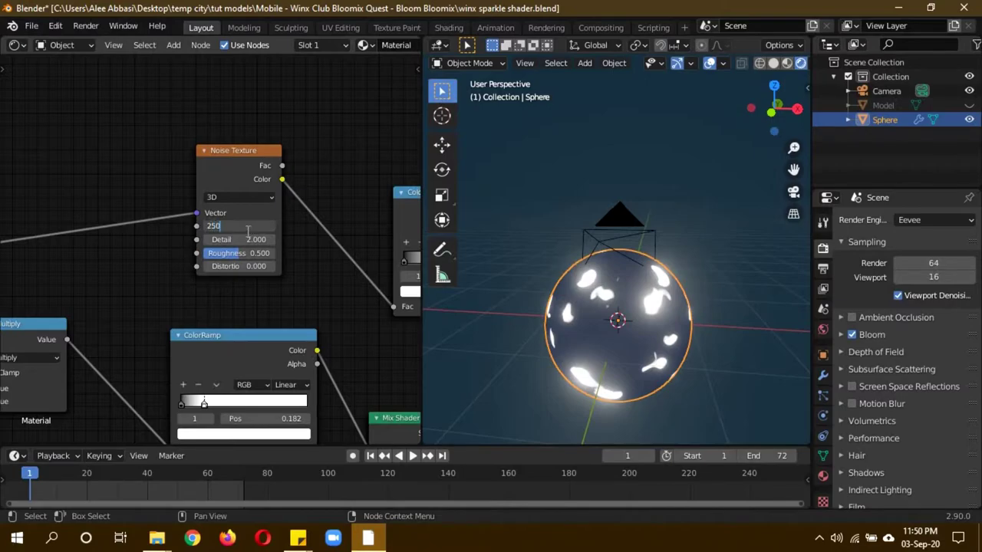
key(Return)
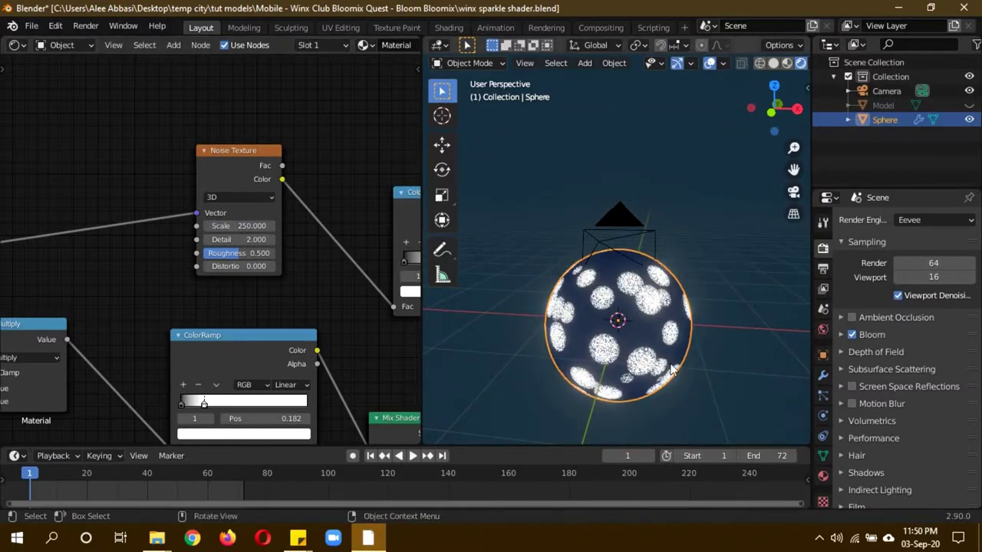
Set the Noise Texture Roughness to 0.8 and Distortion to 1
scroll(669, 369, up, 5)
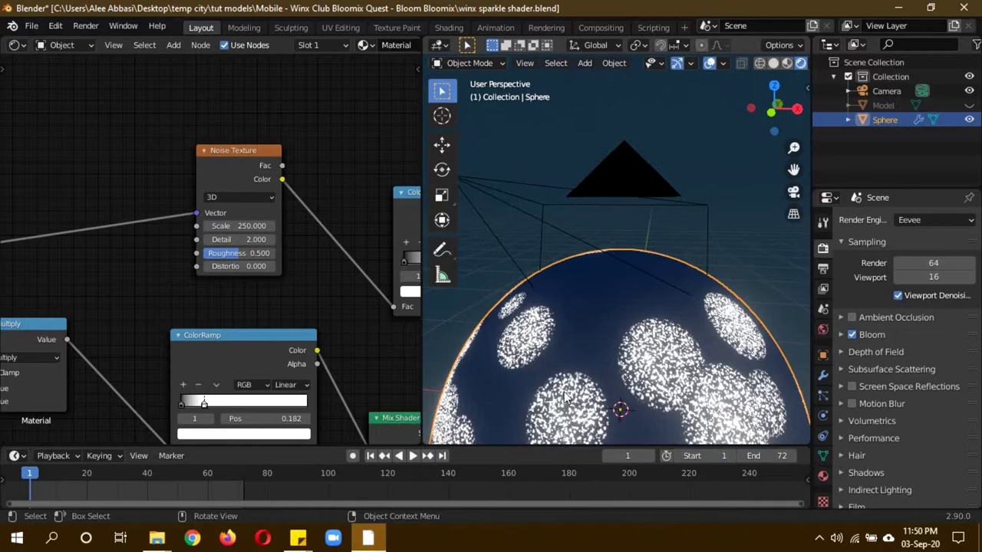
scroll(552, 376, up, 2)
mouse_move(551, 372)
middle_down()
mouse_move(658, 323)
mouse_move(670, 330)
middle_up()
scroll(670, 329, down, 5)
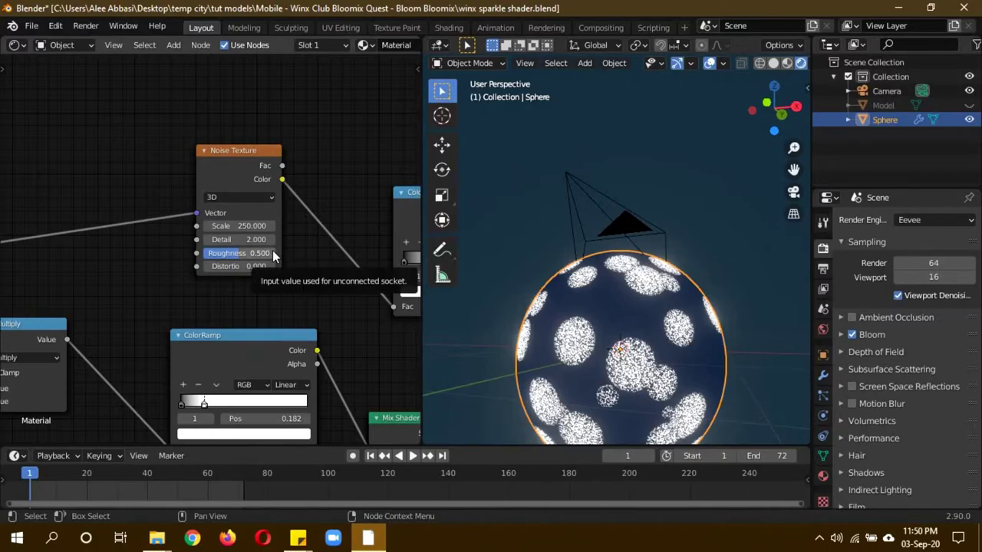
click(235, 254)
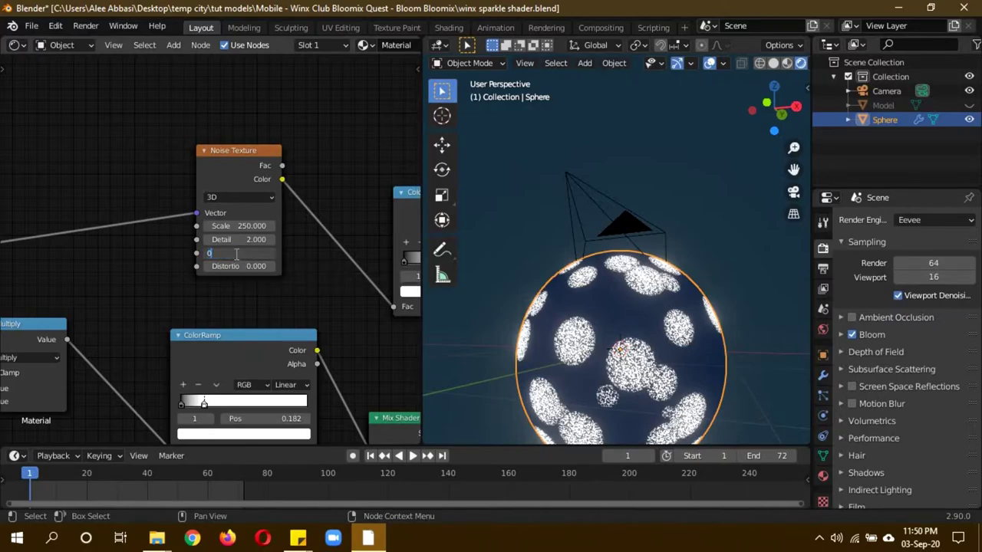
text(0.8)
key(Return)
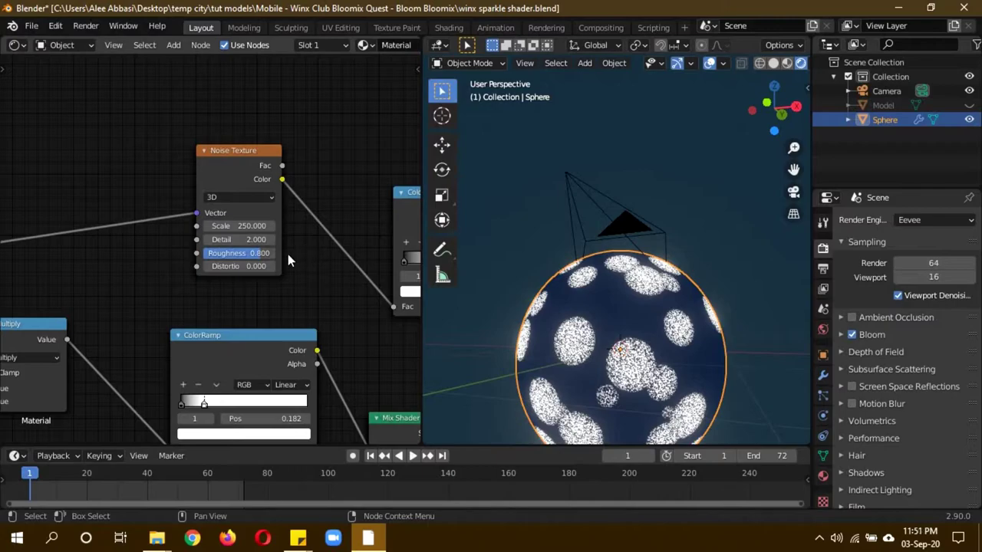
click(248, 268)
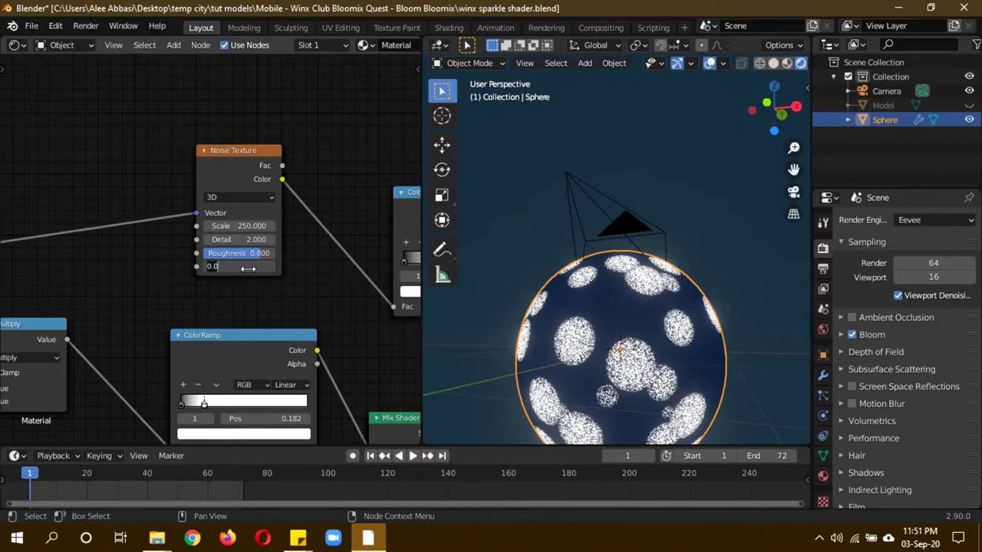
text(1)
key(Return)
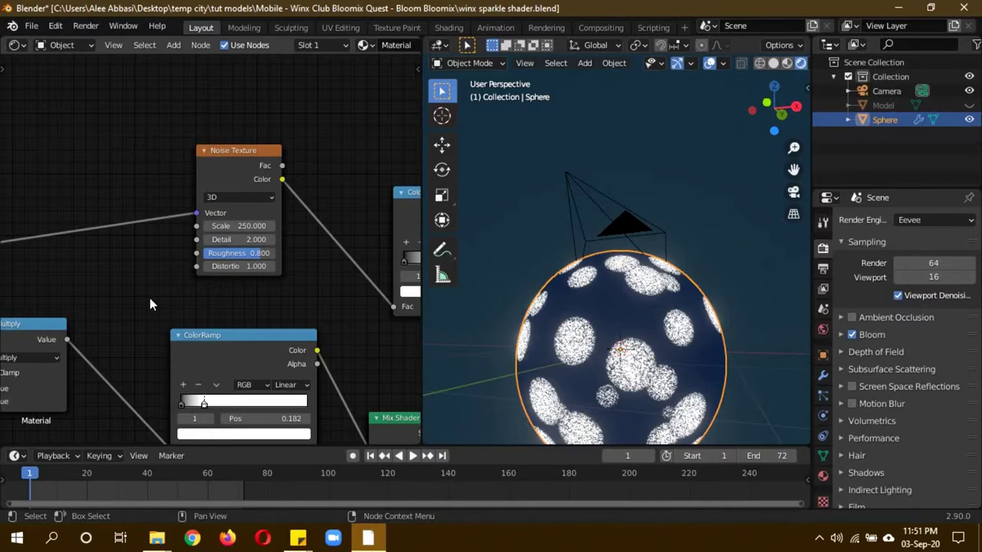
Change the Voronoi Texture Scale to 200 and view the sphere from above to check the fine dots
middle_drag(149, 297, 197, 271)
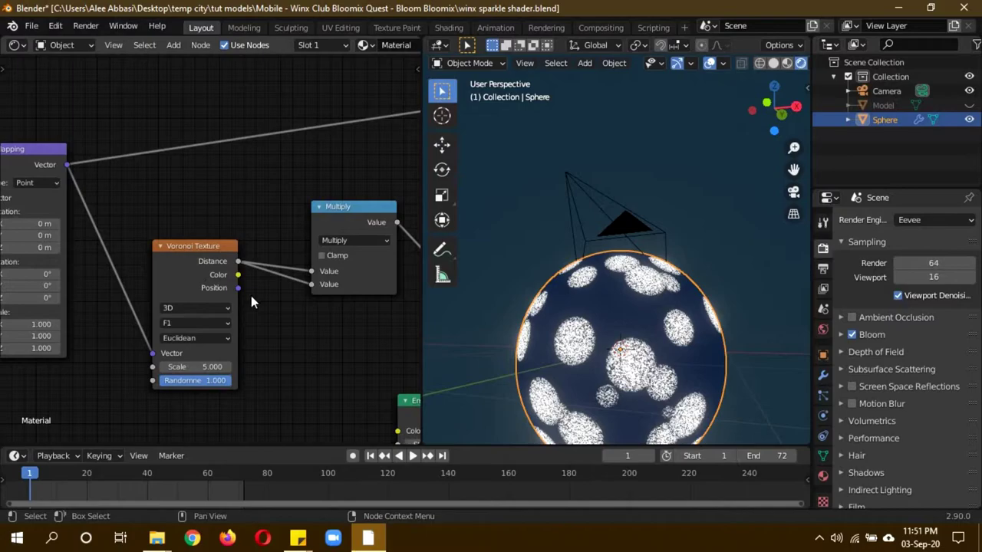
click(201, 367)
text(5.0)
text(1)
key(BackSpace)
text(2)
text(00)
key(Return)
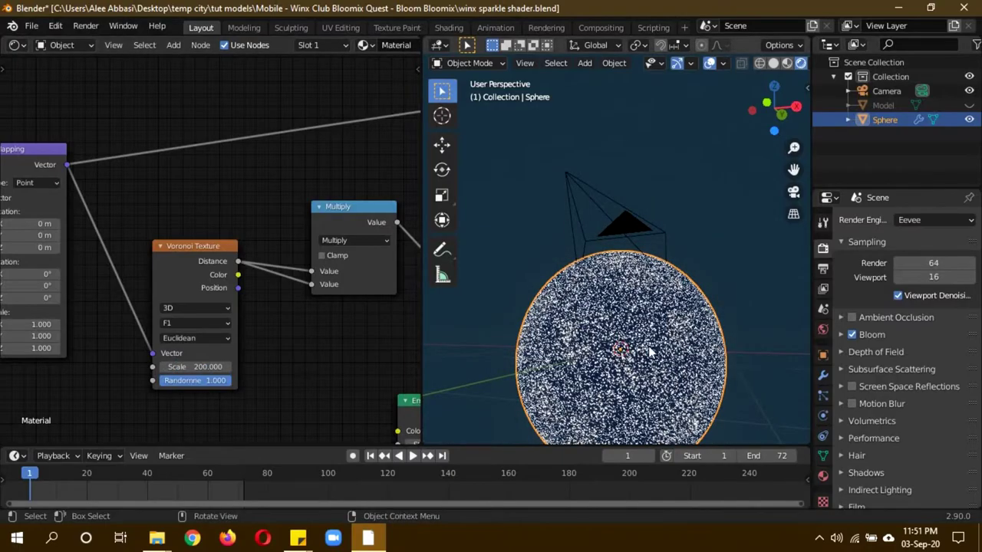
mouse_move(648, 346)
middle_down()
mouse_move(614, 286)
mouse_move(659, 253)
middle_up()
scroll(660, 253, up, 4)
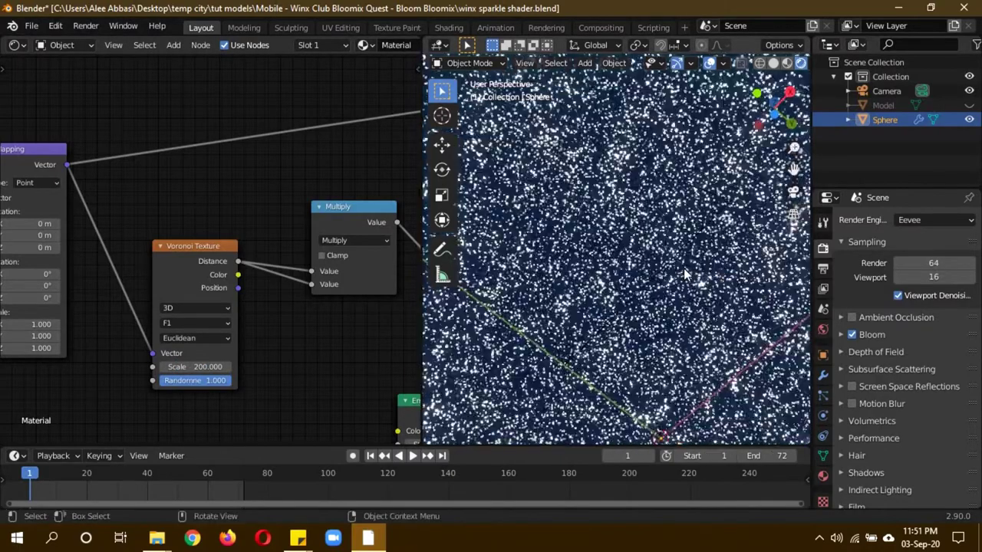
scroll(713, 227, down, 5)
middle_drag(712, 222, 705, 307)
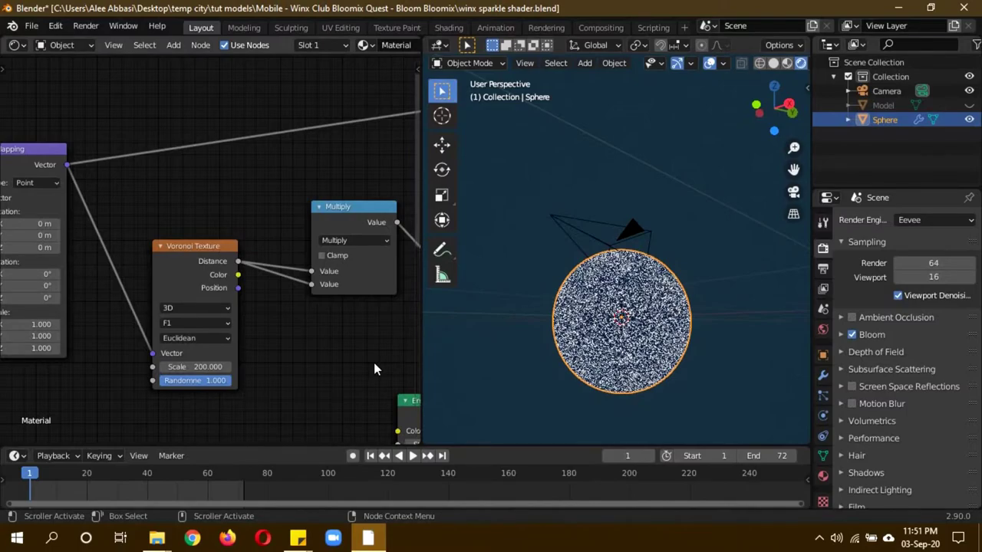
Slide the stops of both ColorRamps left, to about 0.504 and 0.333, while watching the sparkles
middle_drag(338, 345, 39, 282)
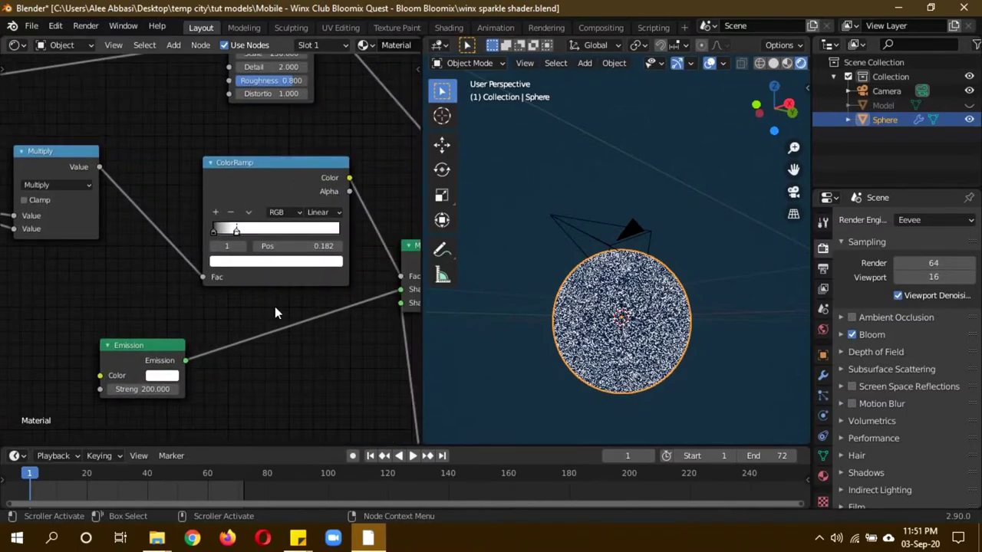
scroll(260, 303, down, 2)
scroll(169, 182, down, 2)
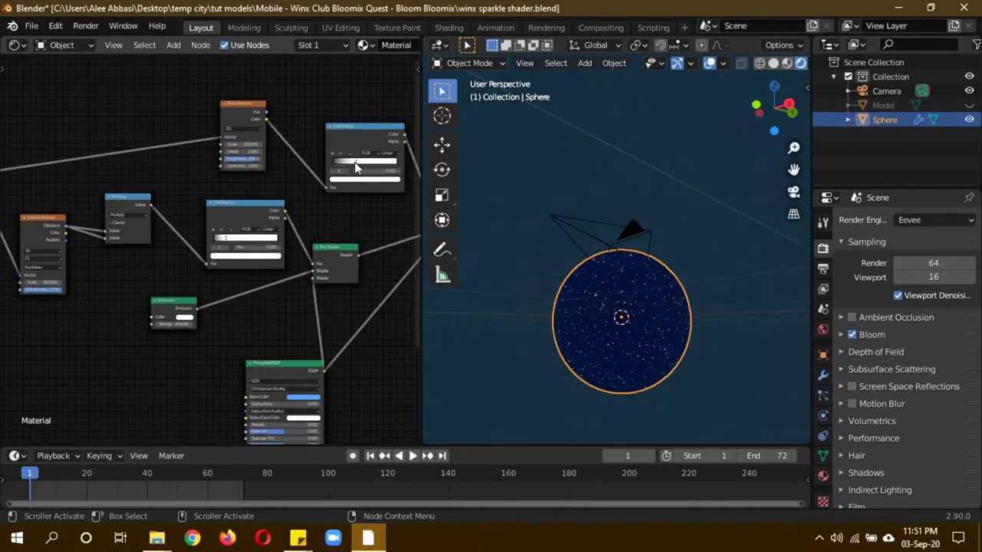
middle_drag(736, 358, 685, 326)
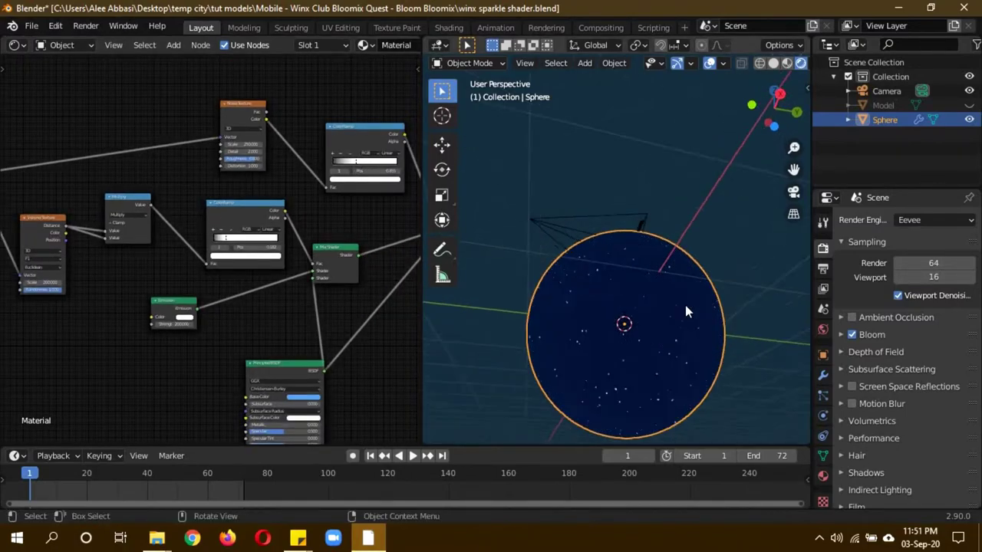
scroll(686, 305, up, 5)
scroll(686, 304, up, 2)
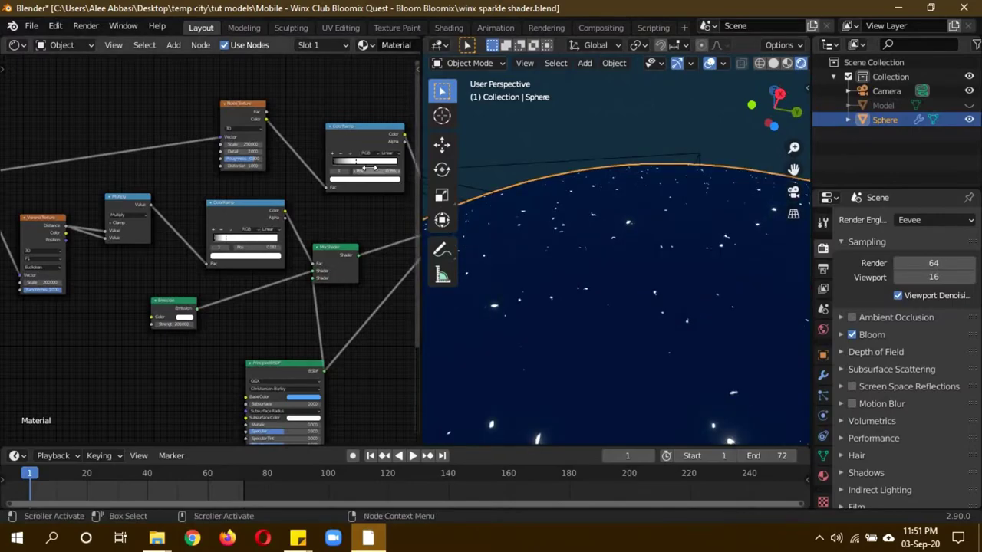
mouse_move(357, 162)
mouse_down()
mouse_move(368, 161)
mouse_move(359, 161)
mouse_up()
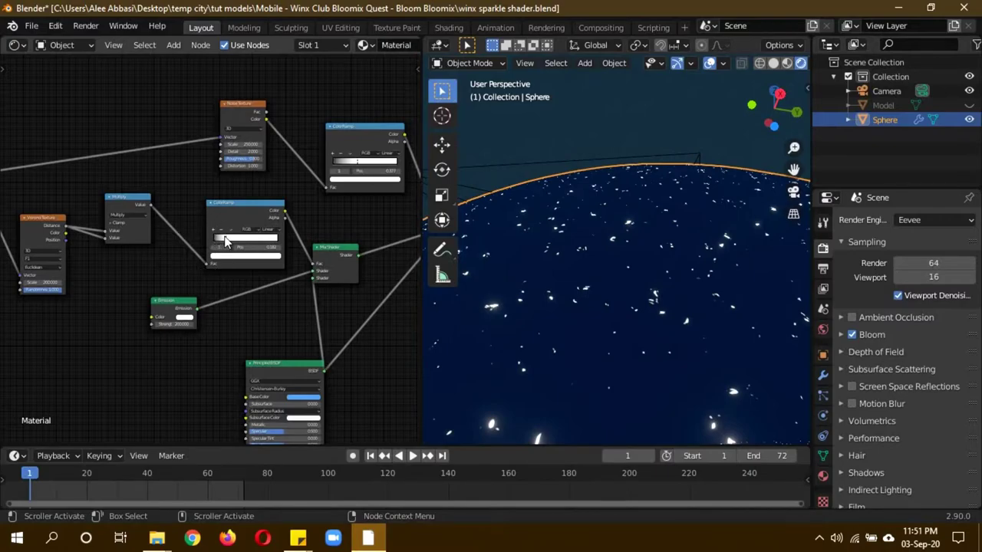
drag(238, 238, 268, 253)
scroll(101, 301, up, 1)
Set the Noise Texture Scale to 250
middle_drag(79, 291, 246, 314)
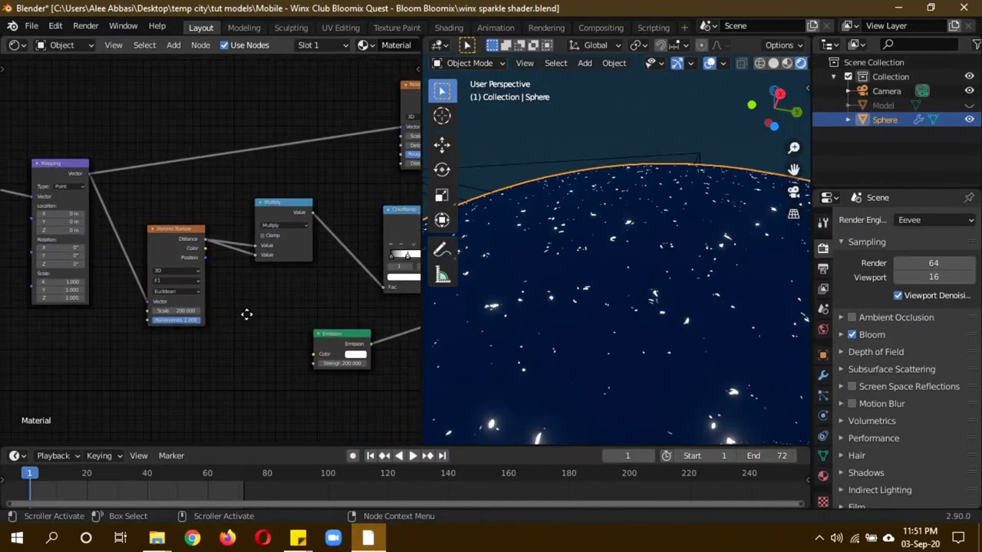
middle_drag(247, 320, 126, 395)
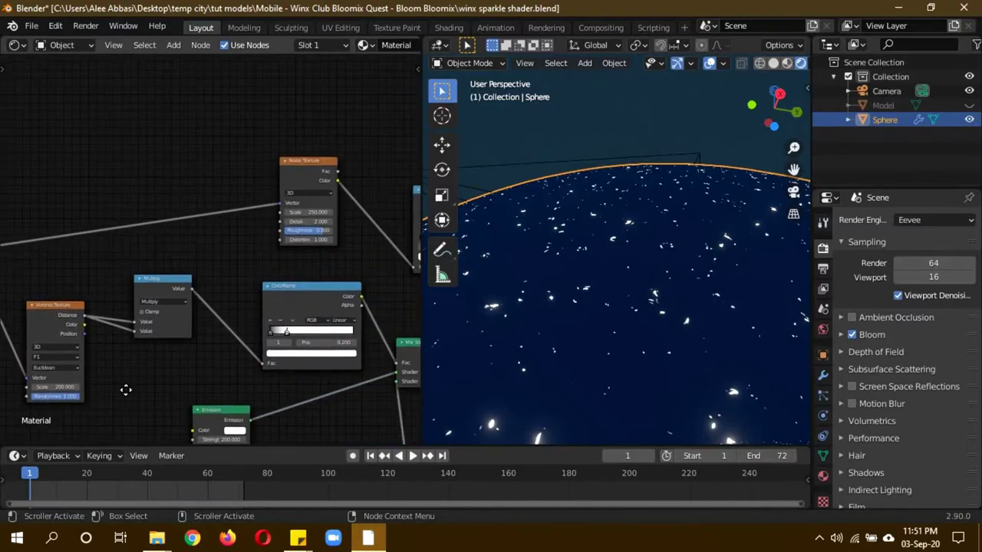
click(310, 214)
key(Return)
Set the Voronoi Texture Scale to 100 and inspect the densely speckled sphere
click(71, 387)
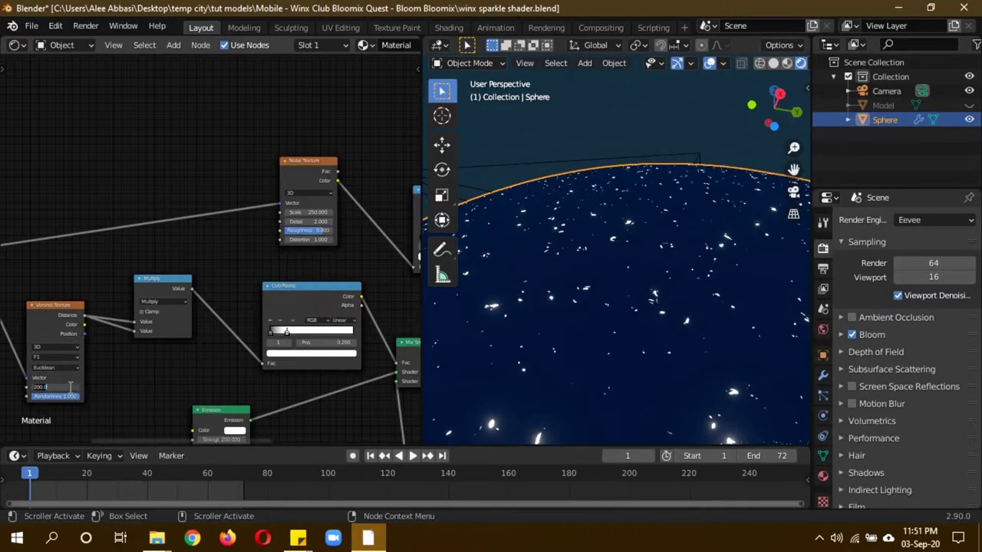
text(2)
key(Return)
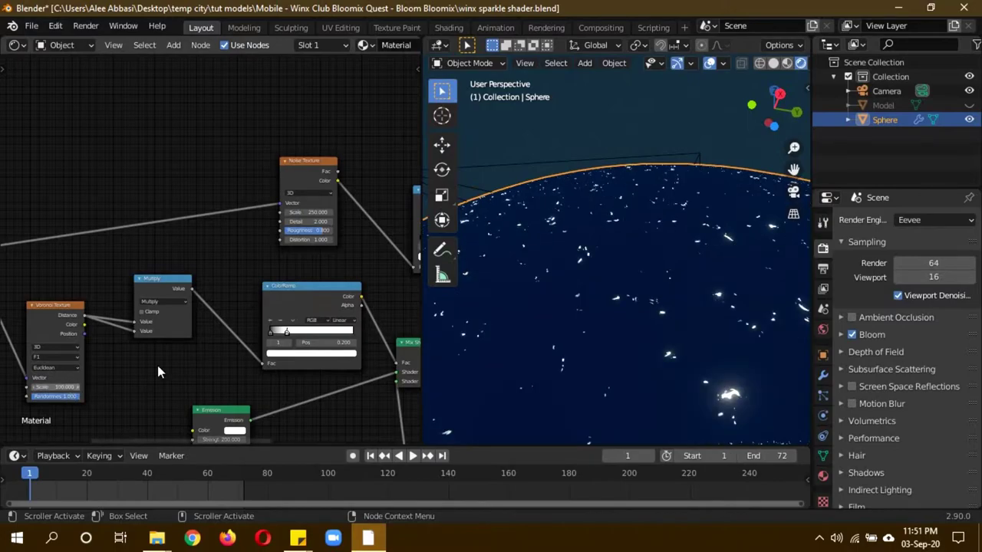
scroll(620, 309, down, 5)
mouse_move(736, 352)
middle_down()
mouse_move(672, 302)
mouse_move(704, 283)
mouse_move(683, 320)
middle_up()
scroll(713, 285, up, 5)
scroll(712, 284, down, 3)
scroll(683, 320, up, 2)
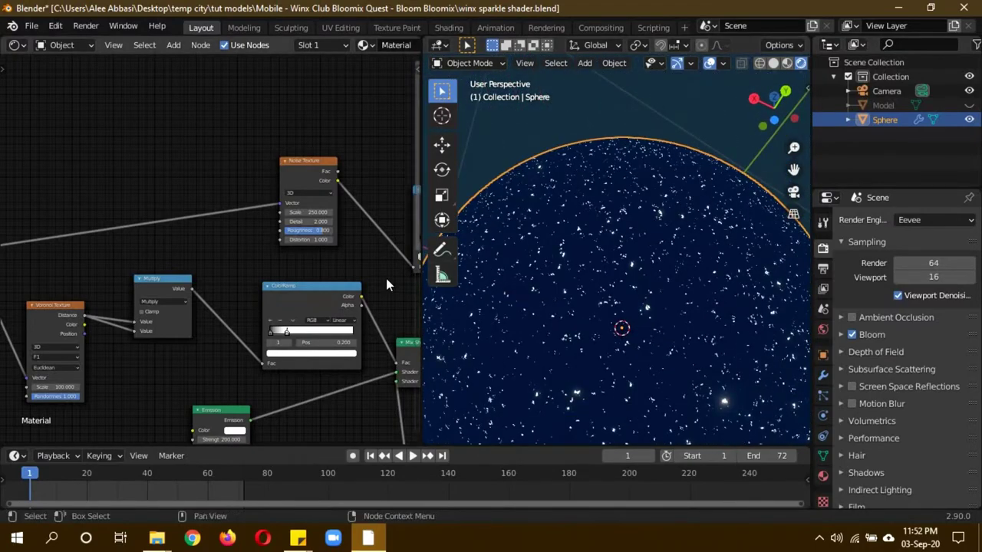
scroll(219, 252, down, 2)
middle_drag(219, 252, 163, 231)
scroll(241, 260, down, 2)
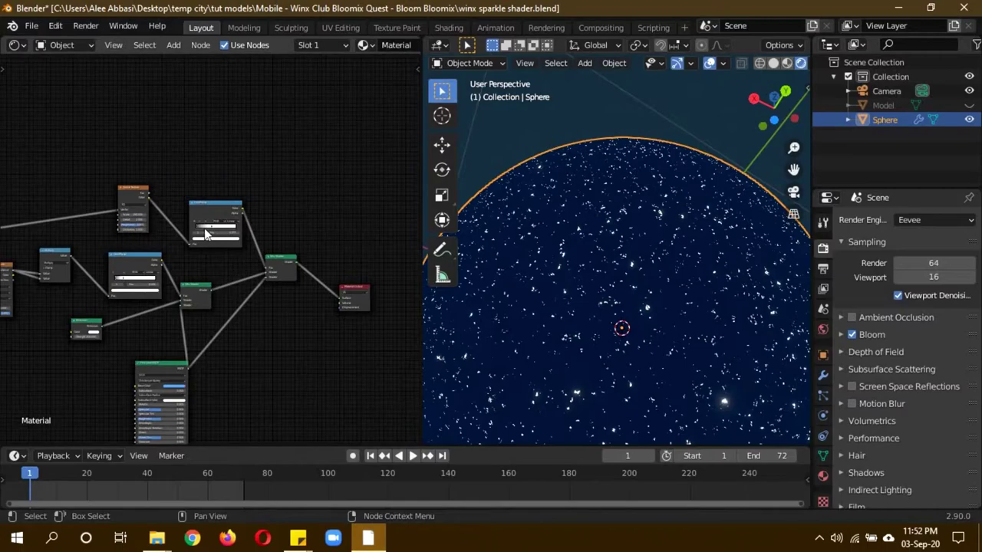
Tweak the sparkle ColorRamp stop and show the fairy model to view the sphere beneath it
drag(214, 230, 211, 231)
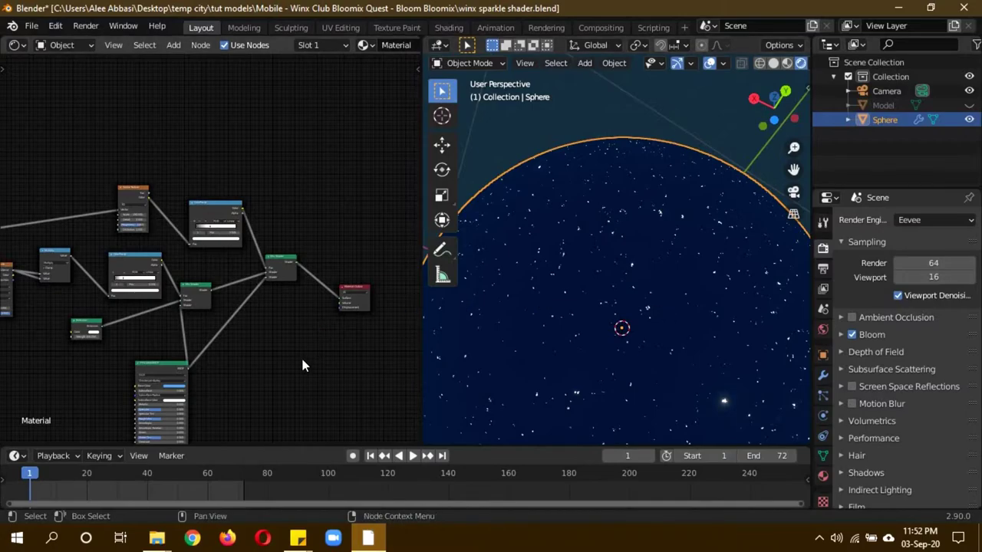
click(968, 106)
mouse_move(618, 278)
middle_down()
mouse_move(686, 322)
mouse_move(630, 383)
mouse_move(712, 339)
middle_up()
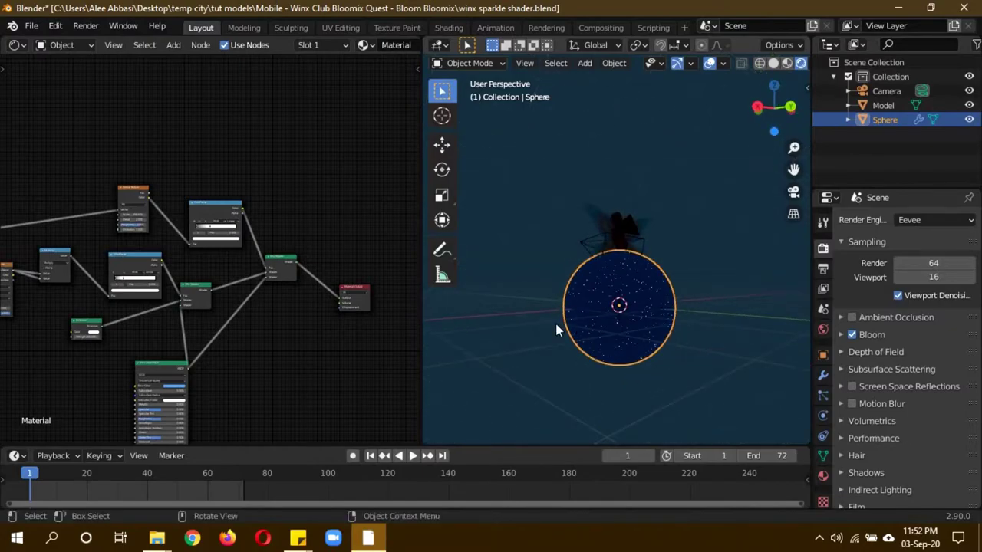
Make the timeline area taller and hide the fairy model again
mouse_move(460, 444)
mouse_down()
mouse_move(484, 447)
mouse_move(483, 387)
mouse_up()
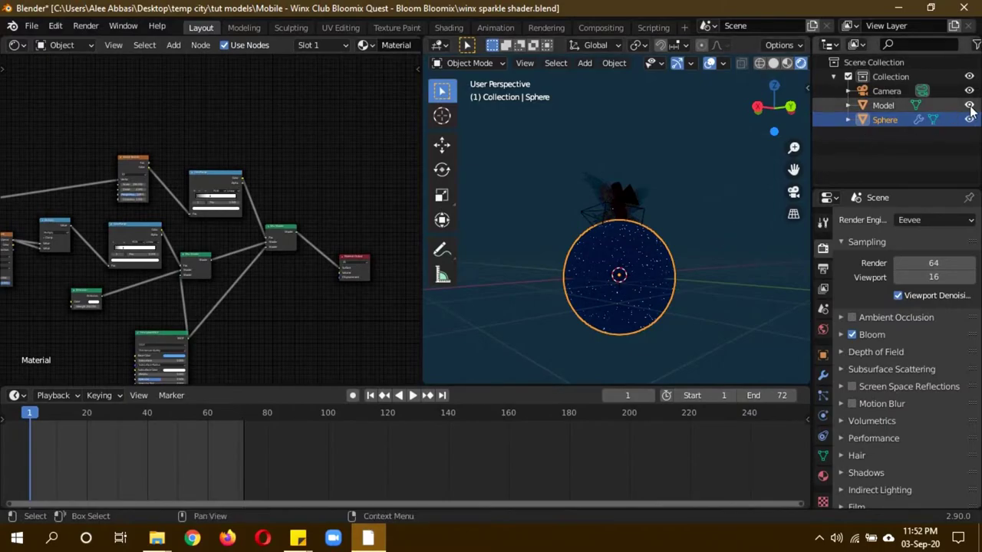
click(969, 105)
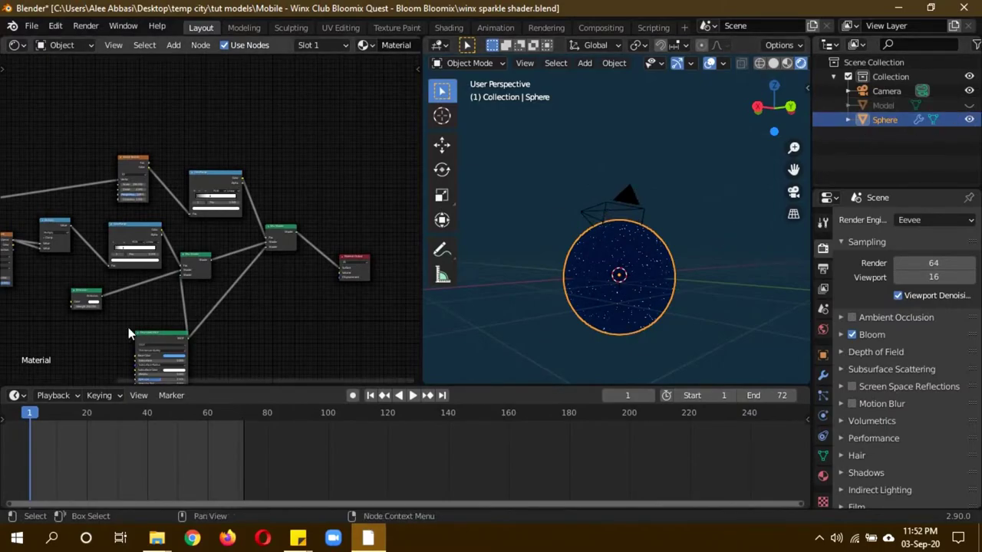
middle_drag(92, 333, 333, 325)
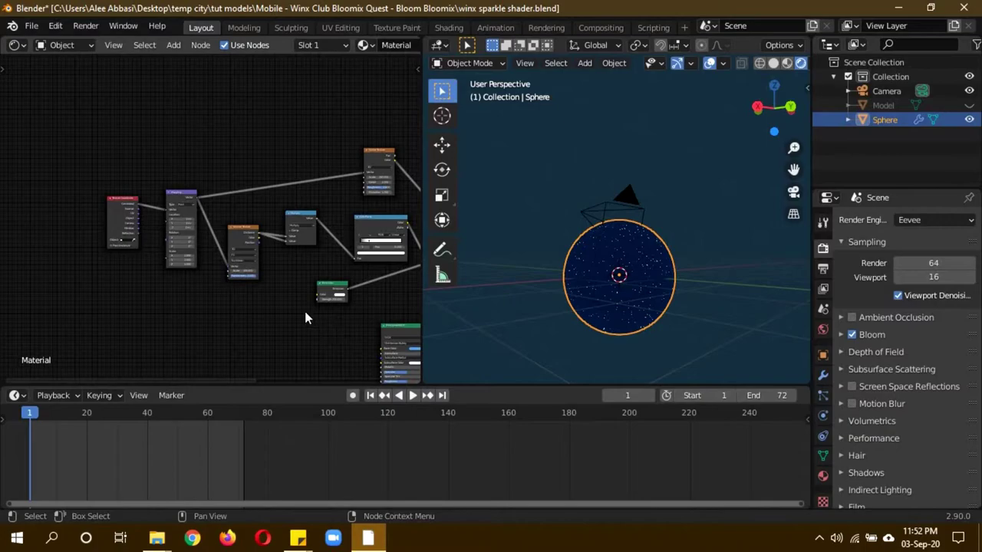
scroll(291, 311, up, 4)
scroll(319, 312, up, 2)
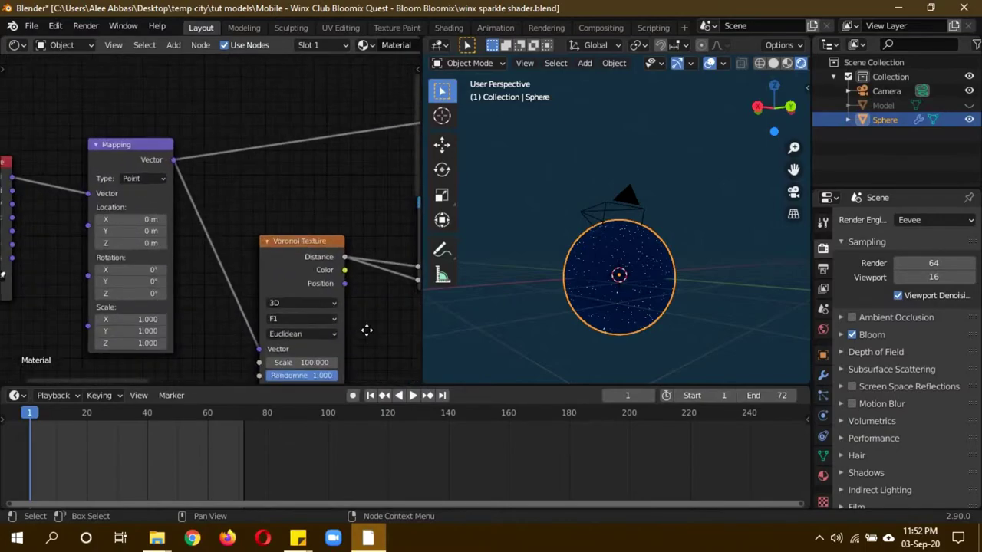
Insert a keyframe on the Voronoi Texture Scale of 100 at frame 1
middle_drag(365, 331, 301, 277)
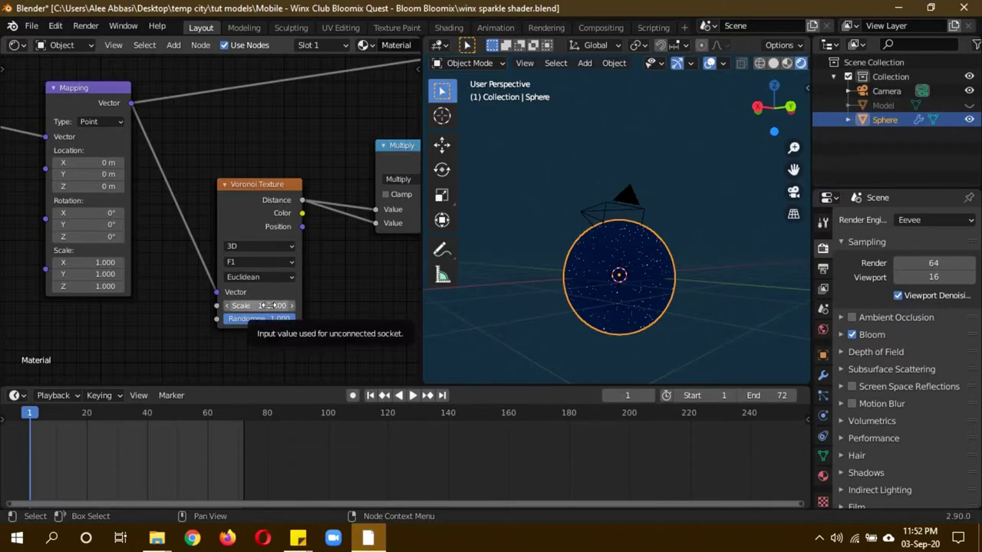
key(i)
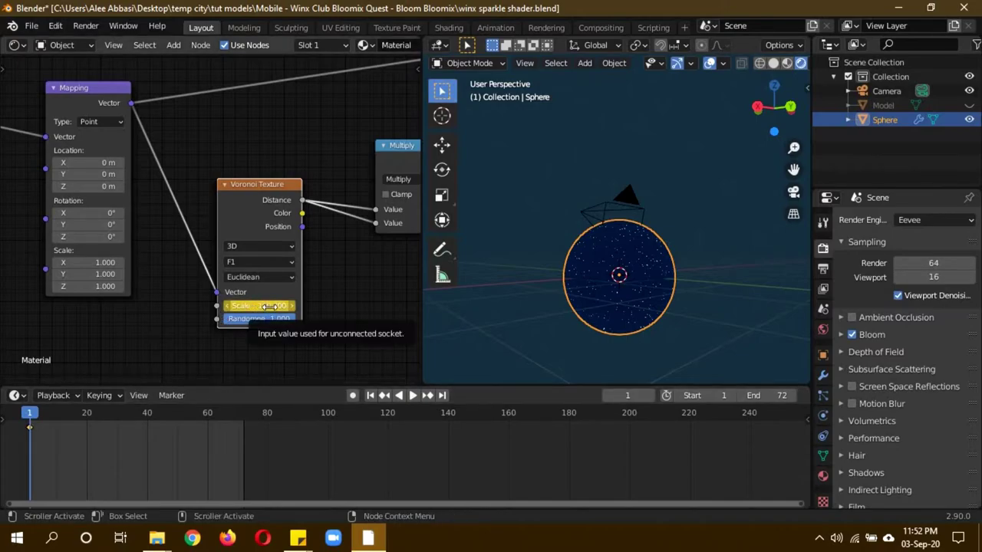
click(17, 396)
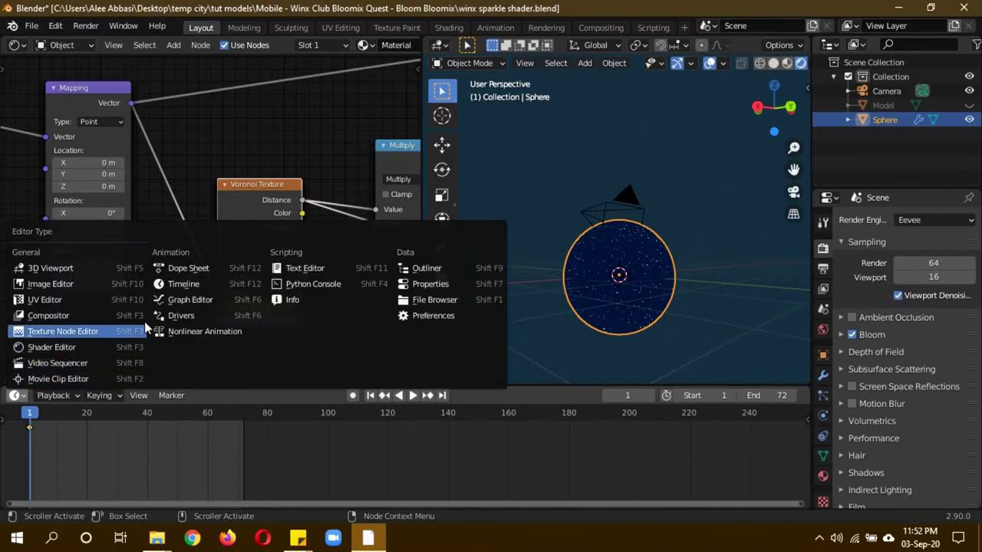
In the Graph Editor, add a Noise modifier to the Voronoi Scale curve: Scale 4.1, Strength 3.1, Phase 1.6
click(183, 298)
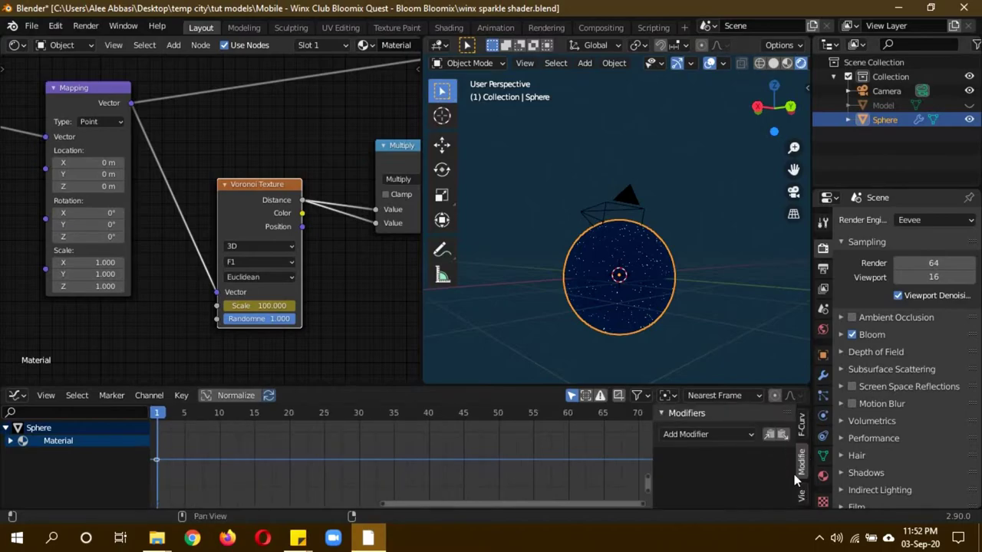
click(732, 434)
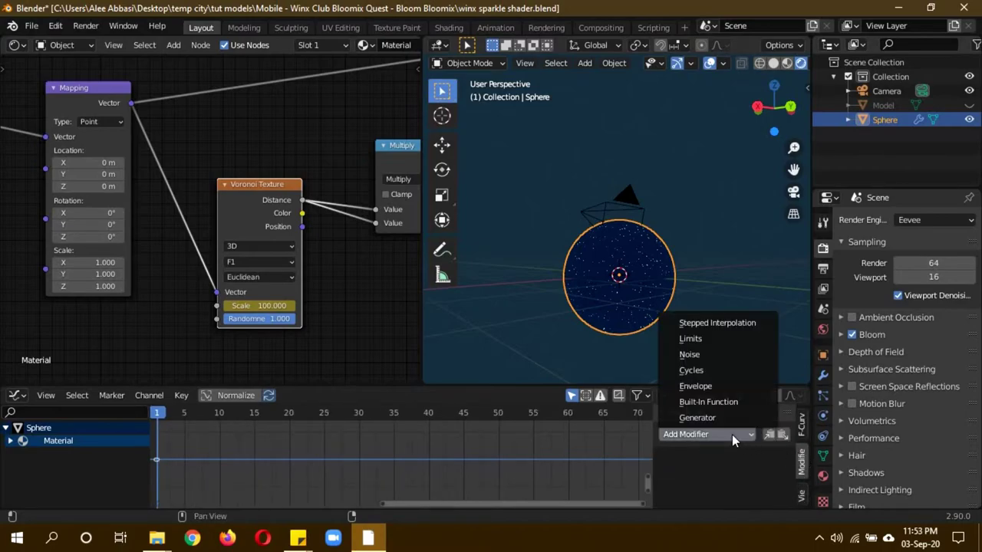
click(692, 358)
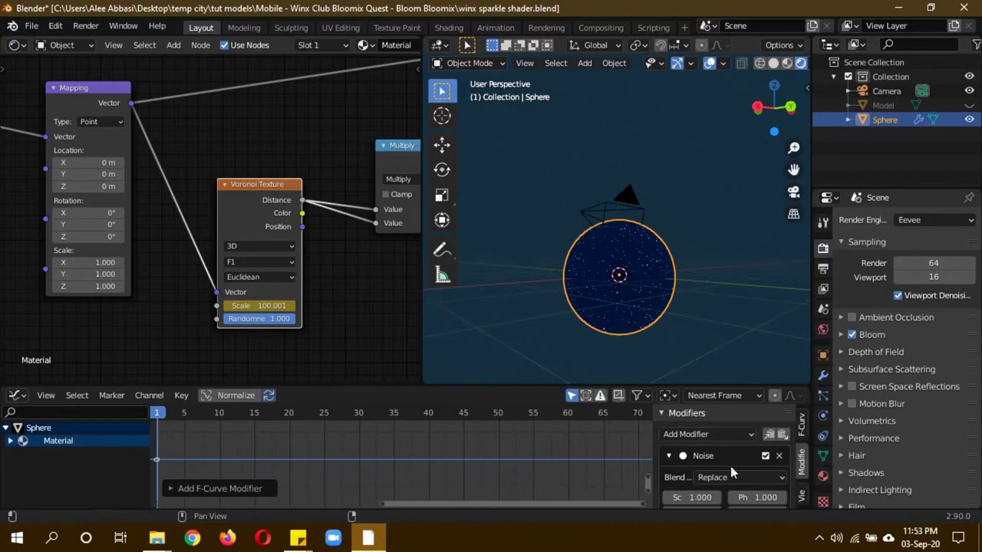
scroll(750, 479, down, 3)
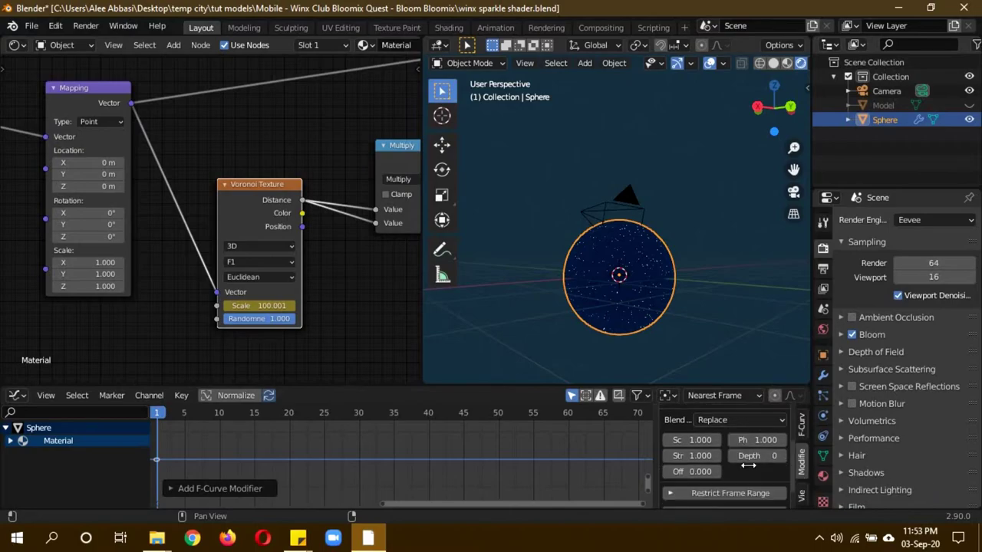
drag(750, 439, 748, 441)
mouse_move(681, 440)
mouse_down()
mouse_move(700, 440)
mouse_move(675, 455)
mouse_up()
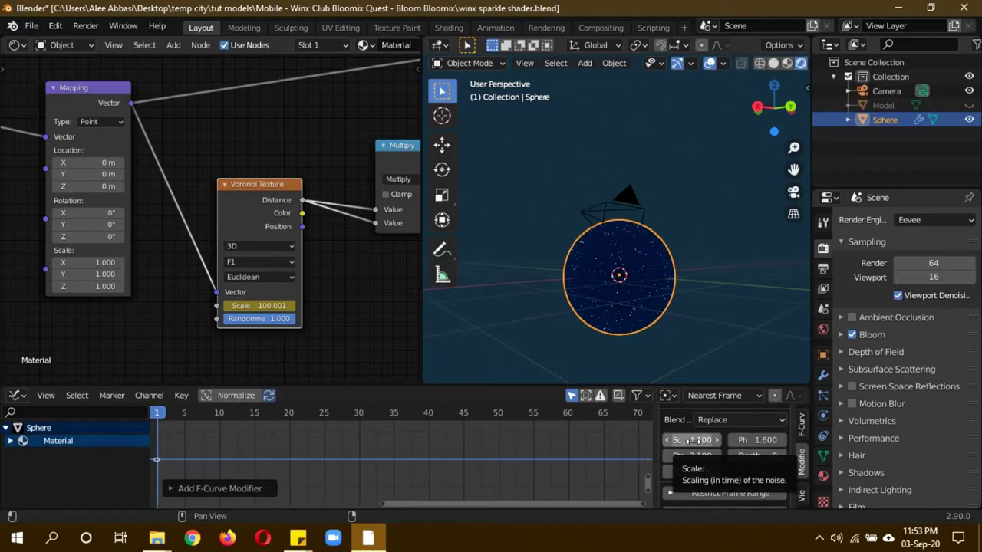
Set the Voronoi Scale keyframe's interpolation to Constant so the noise curve drives the scale
right_click(375, 454)
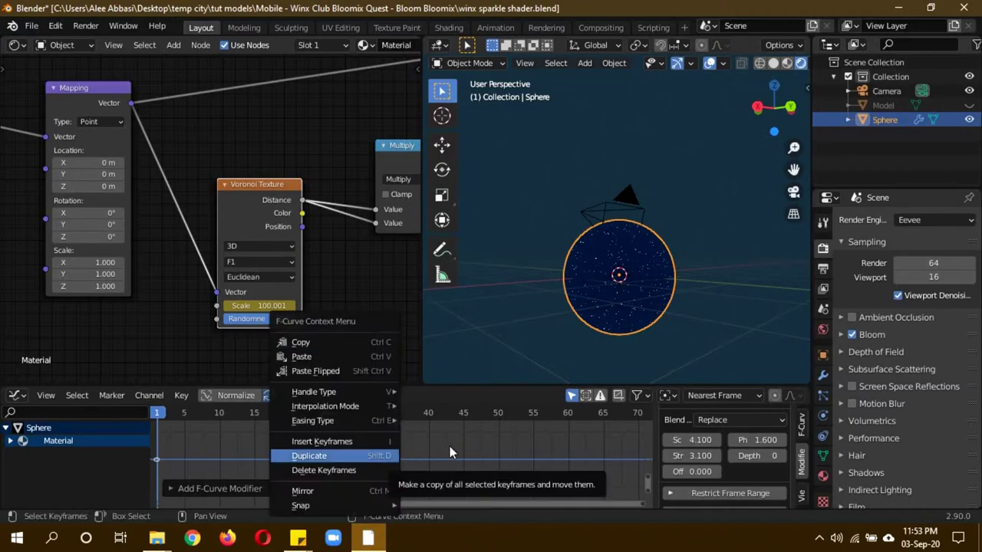
key(t)
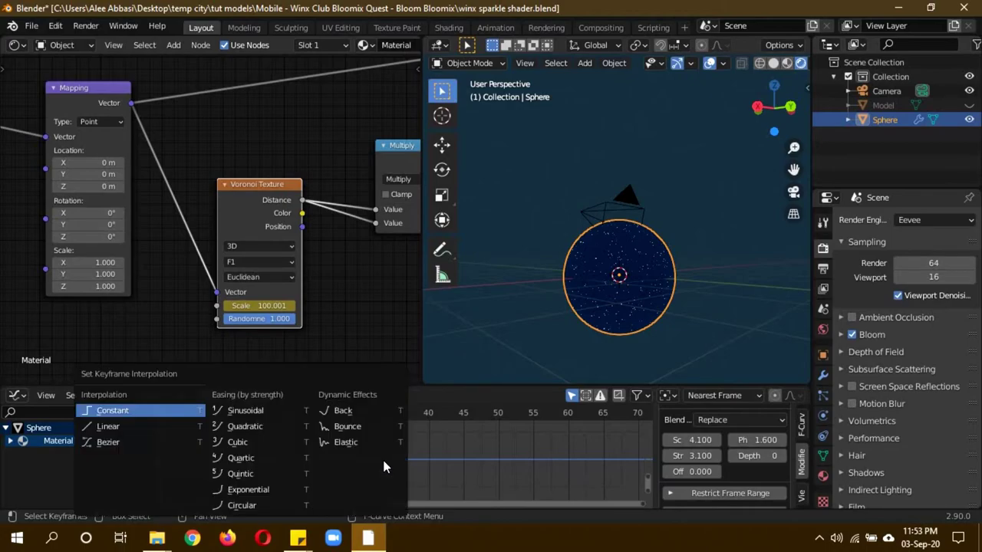
key(t)
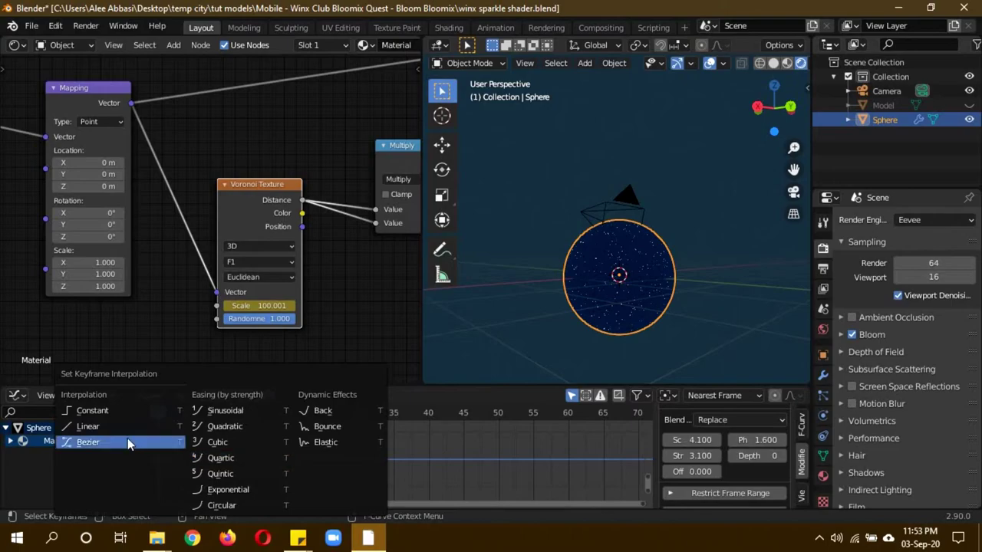
click(114, 415)
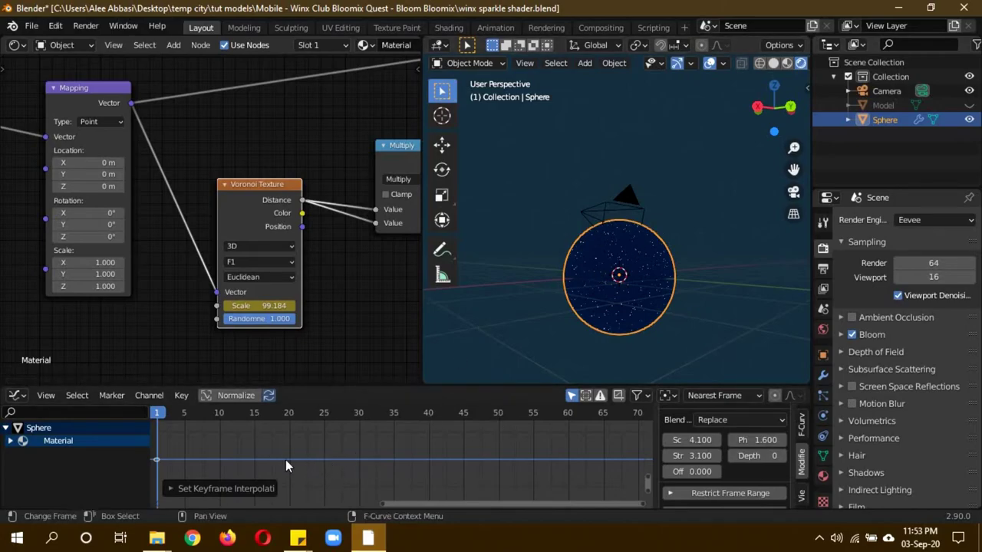
drag(442, 504, 395, 505)
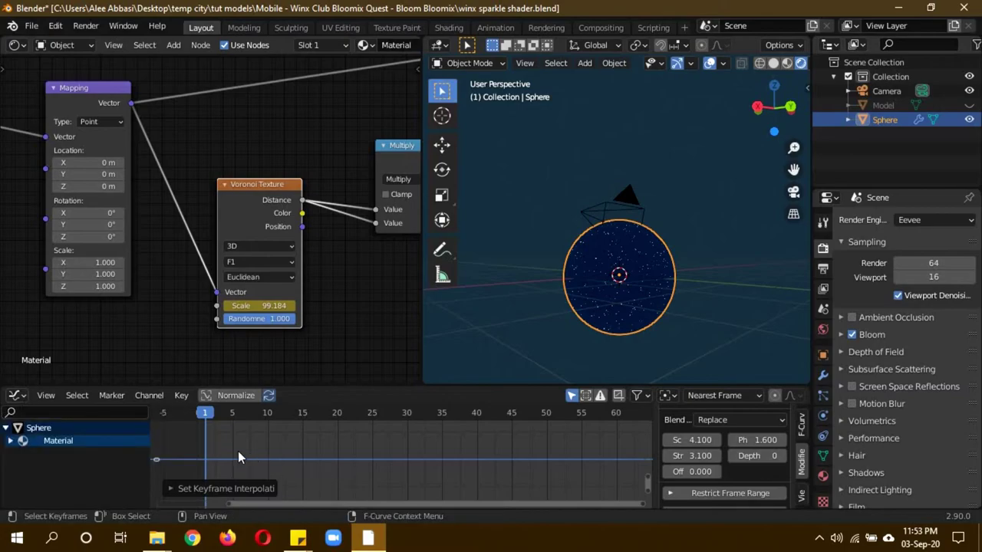
Switch the bottom editor to the Timeline and zoom in close on the starry sphere
click(15, 395)
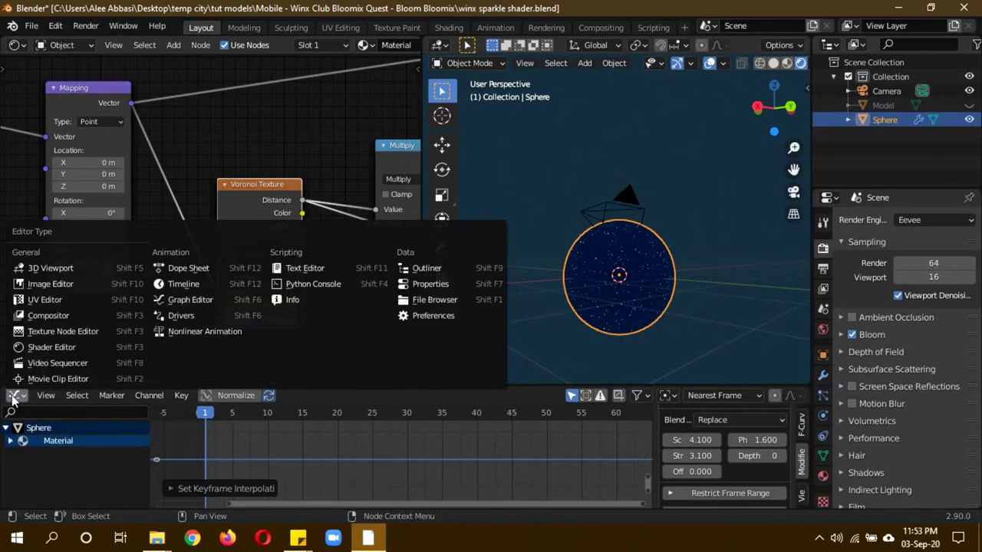
click(188, 285)
scroll(651, 294, up, 3)
scroll(686, 293, up, 3)
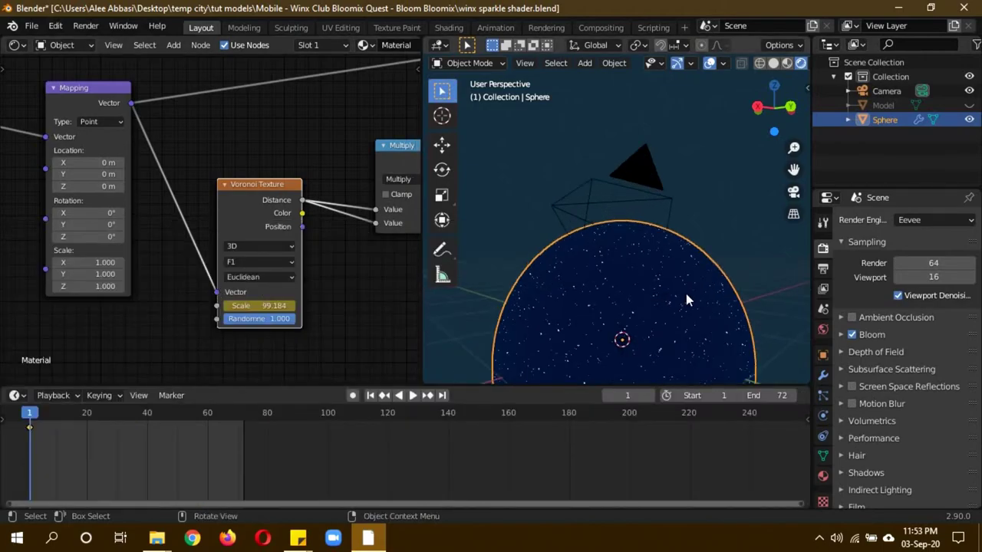
middle_drag(686, 293, 654, 211)
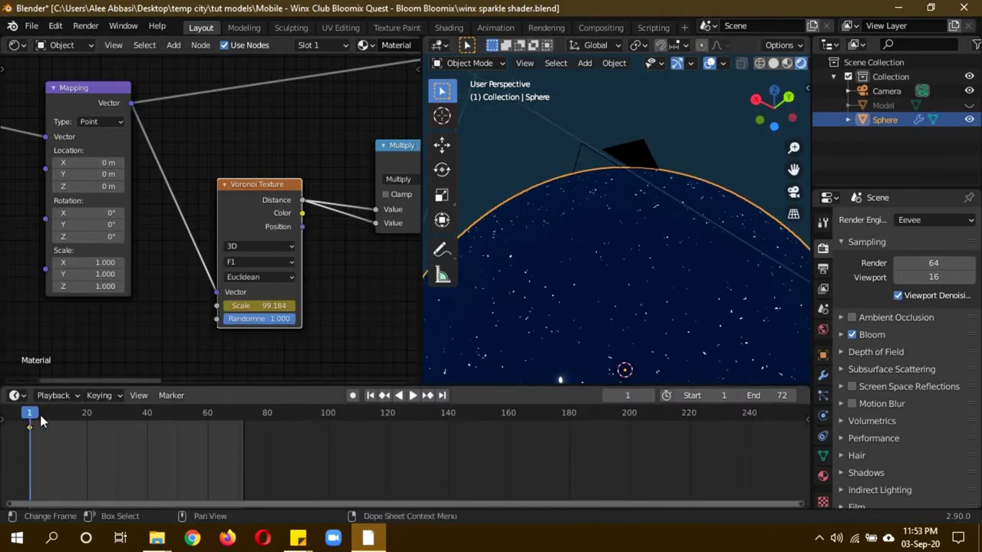
Play the twinkling-star animation, pause it, and return to frame 1
click(412, 395)
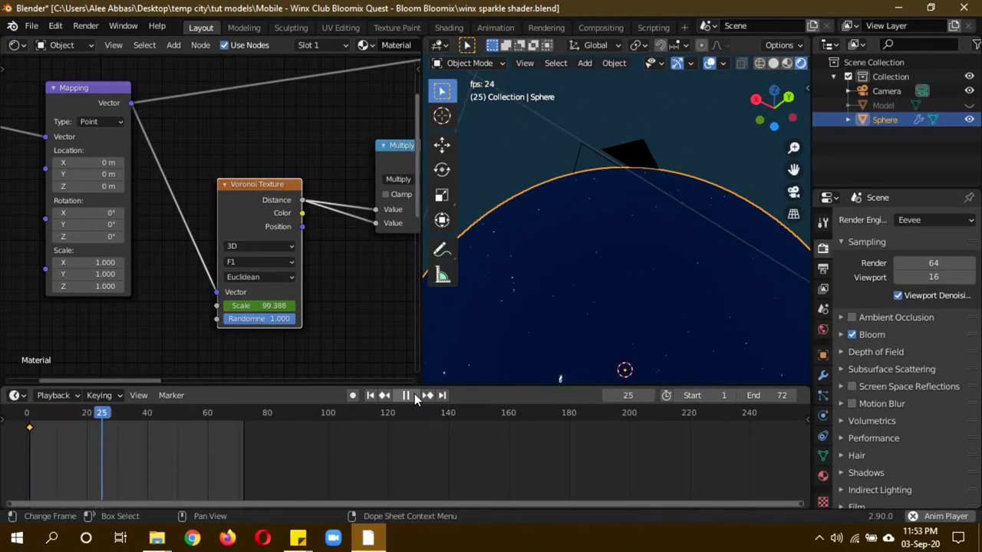
click(414, 394)
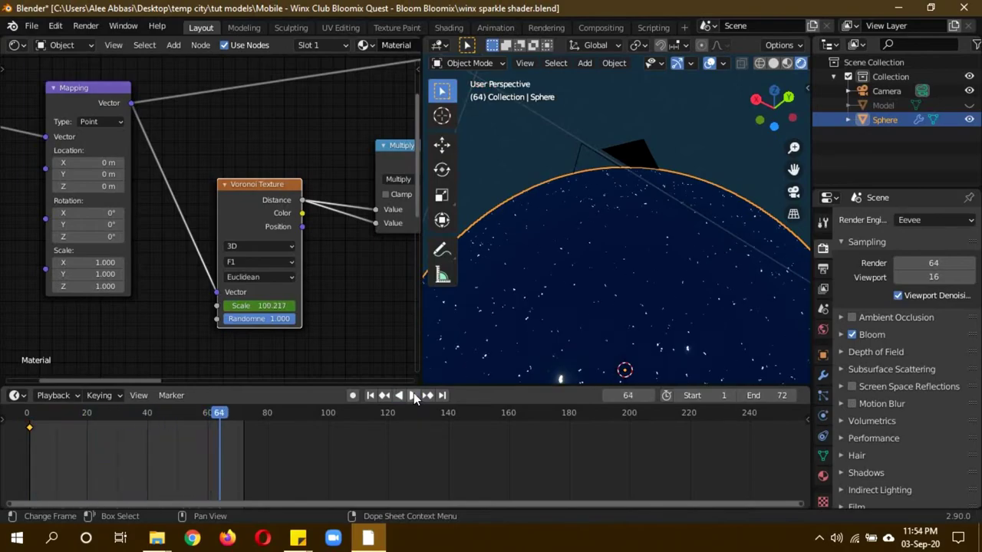
click(633, 396)
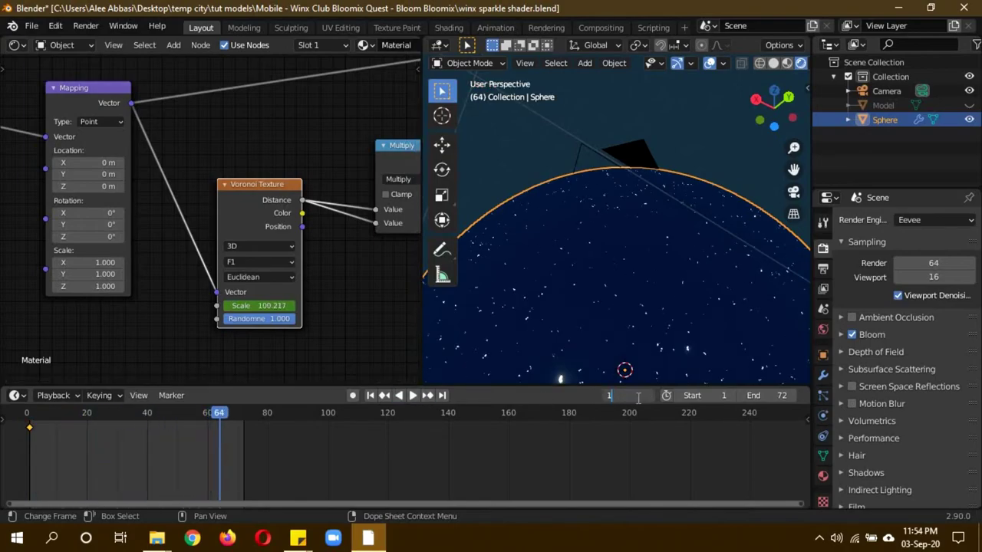
text(1)
key(Return)
Move the Principled BSDF node down and to the left in the node editor
scroll(360, 294, down, 3)
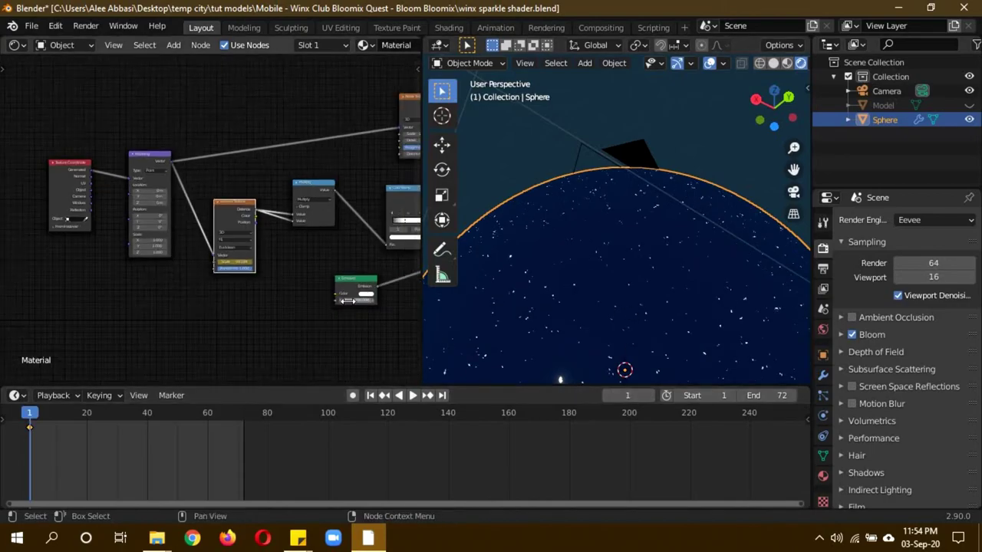
middle_drag(360, 294, 139, 161)
scroll(333, 126, up, 2)
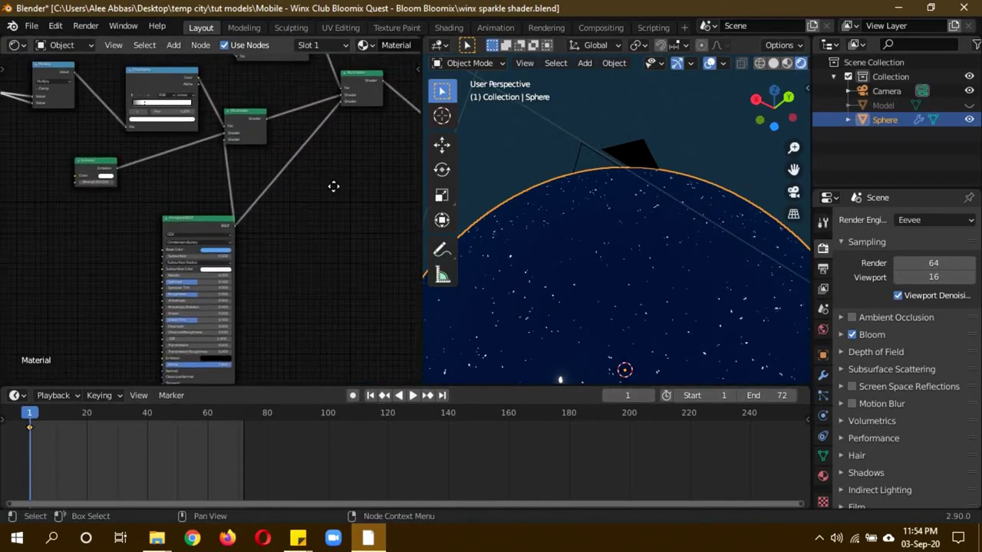
scroll(326, 127, down, 2)
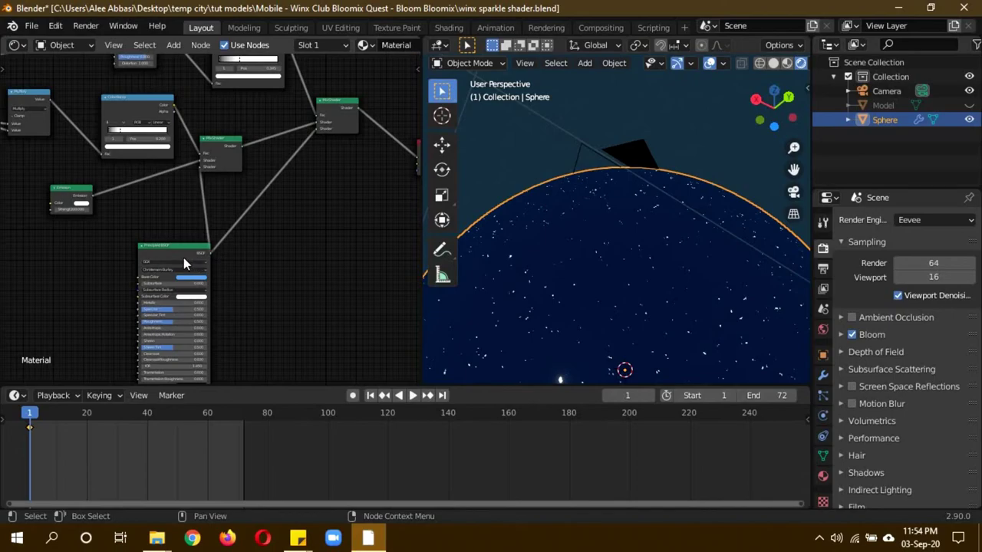
drag(183, 250, 165, 259)
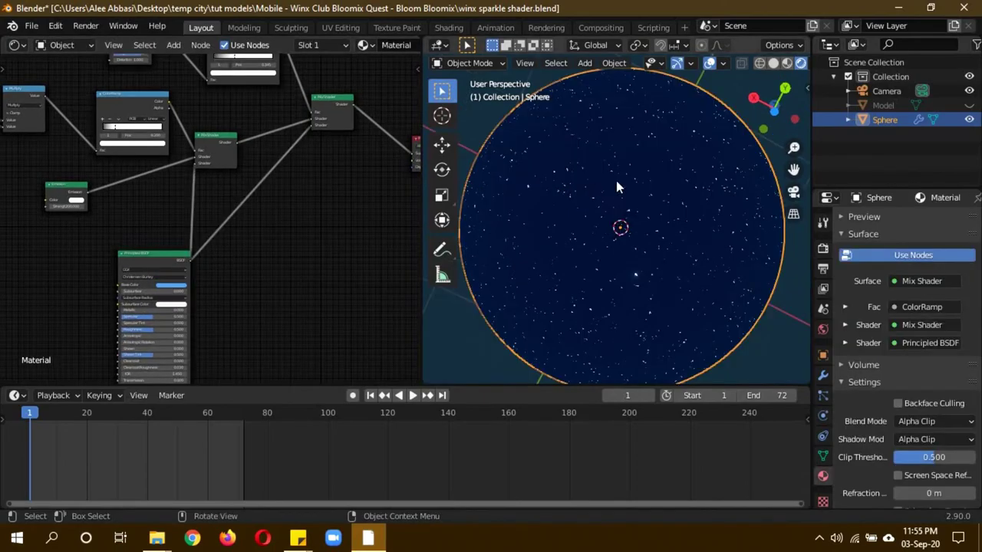
Orbit to a low side view, unhide the fairy model, and frame its material nodes
middle_drag(618, 186, 636, 231)
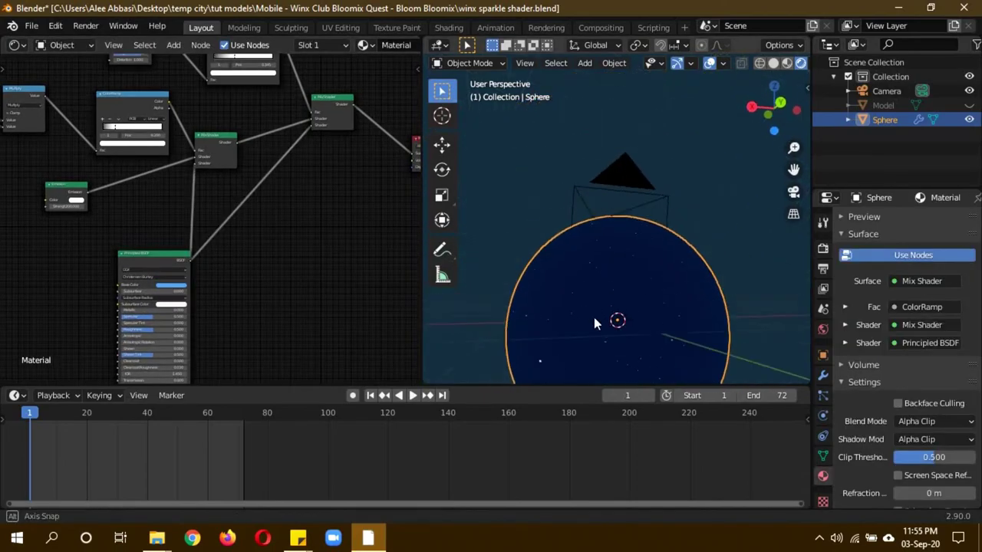
click(968, 106)
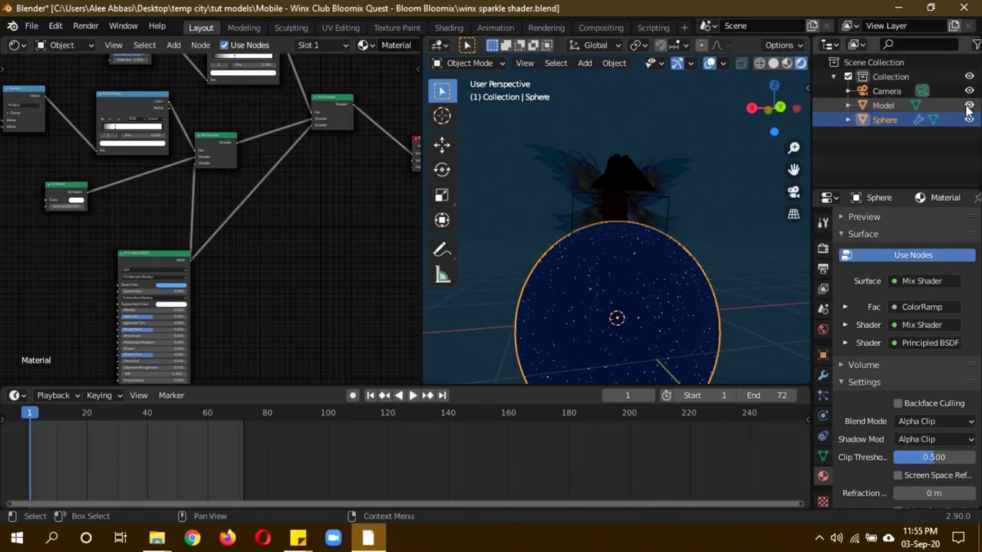
click(575, 181)
key(Home)
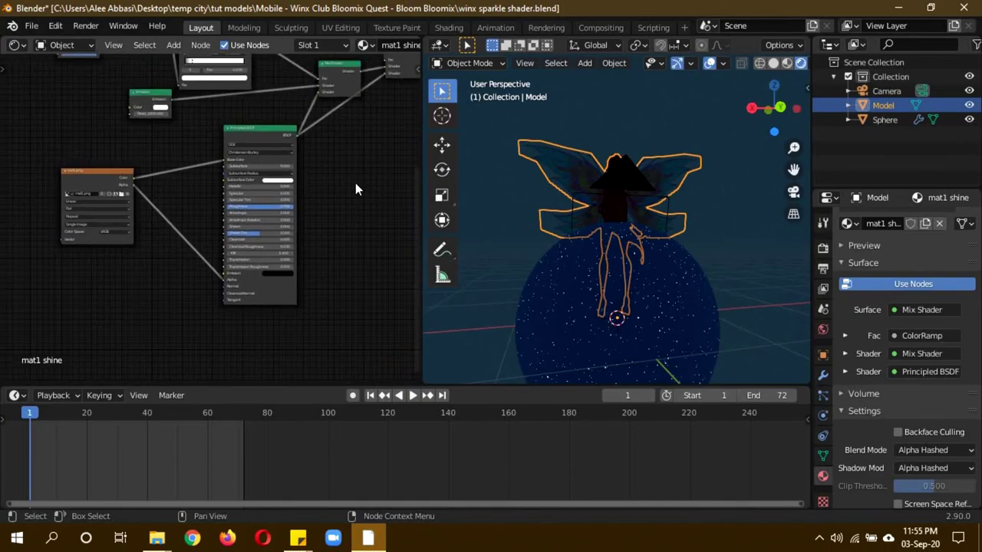
scroll(270, 234, down, 2)
scroll(270, 234, down, 2)
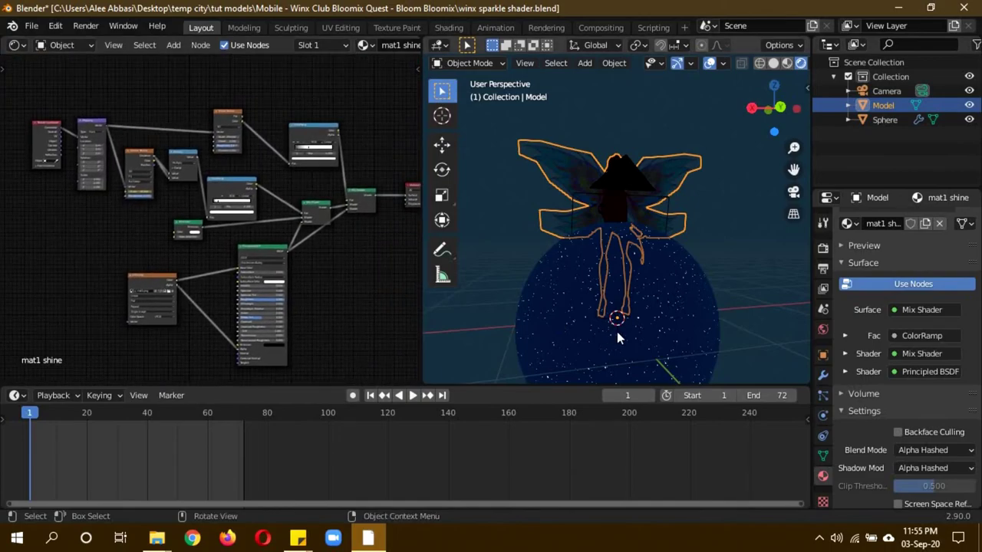
Compare the sphere's node tree with the fairy model's, bringing Material Output into view
click(580, 336)
middle_drag(260, 290, 376, 124)
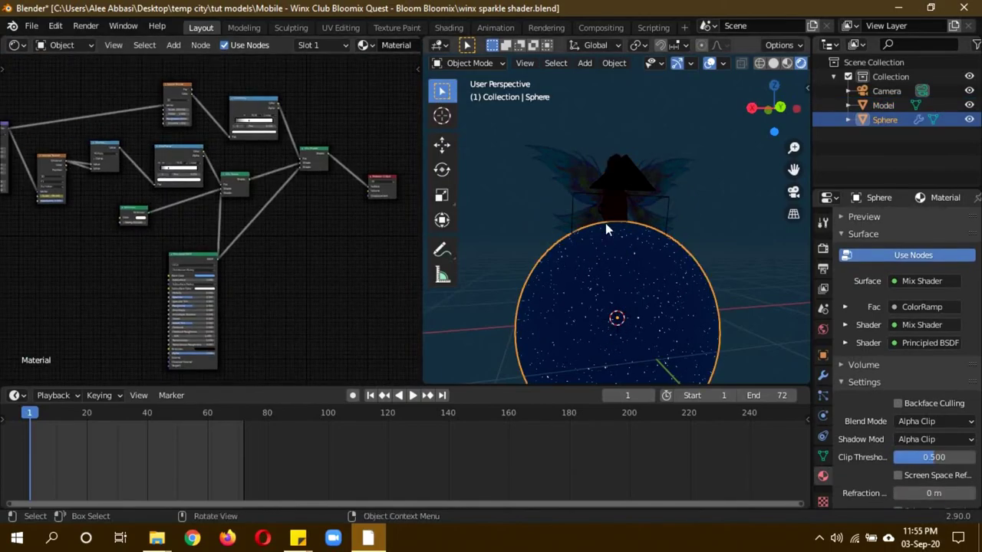
click(585, 178)
key(Home)
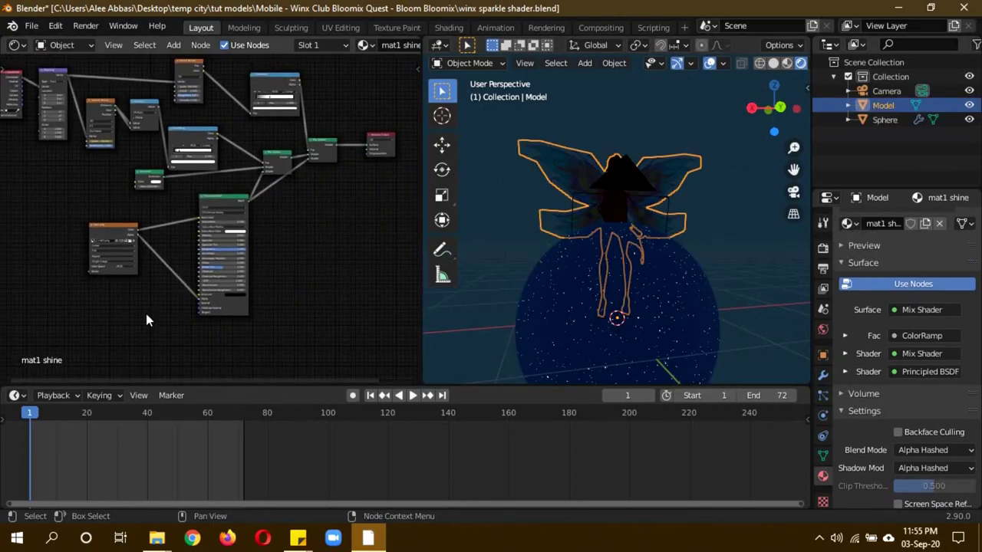
middle_drag(86, 226, 180, 240)
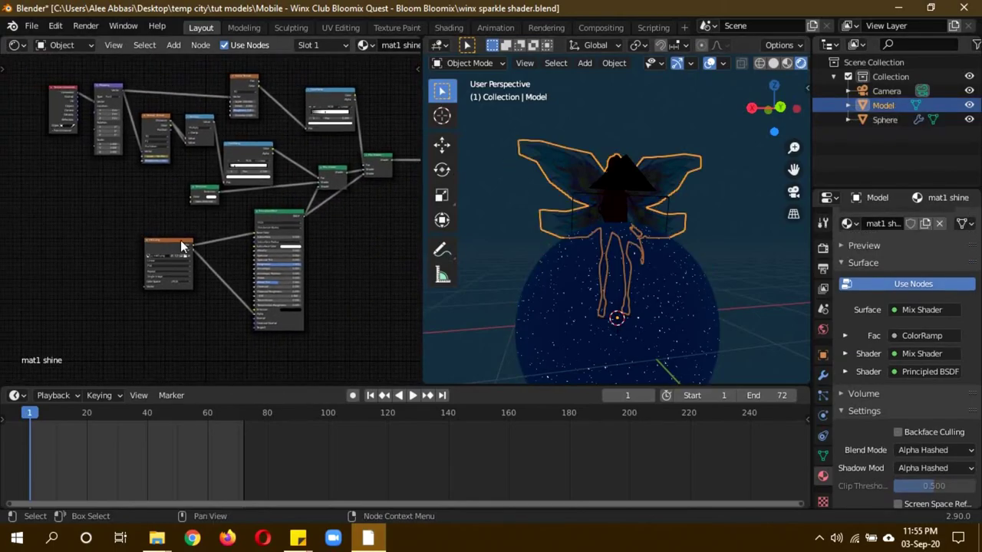
mouse_move(323, 221)
middle_down()
mouse_move(273, 235)
mouse_move(296, 230)
middle_up()
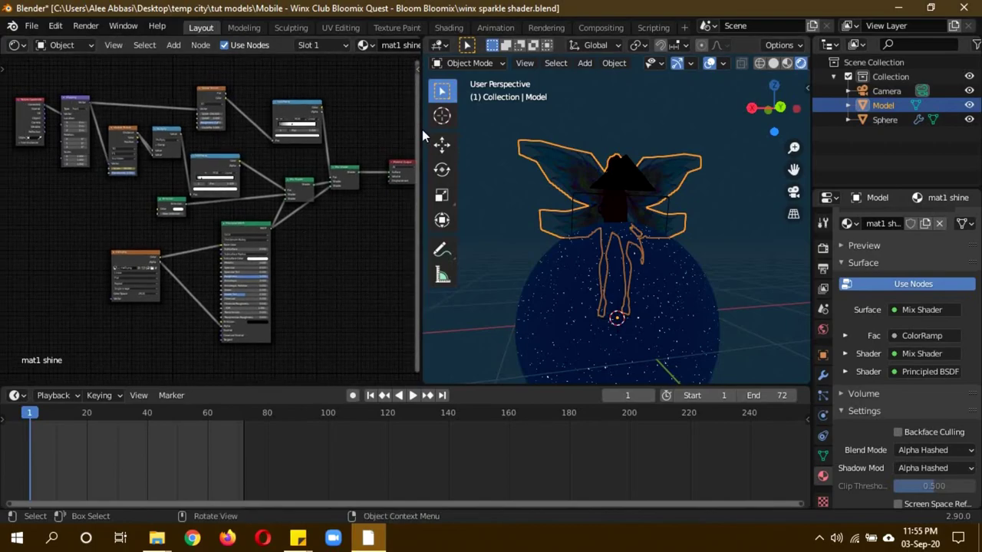
Widen the node editor and finish with the fairy's mat1 shine node tree framed
drag(420, 130, 458, 128)
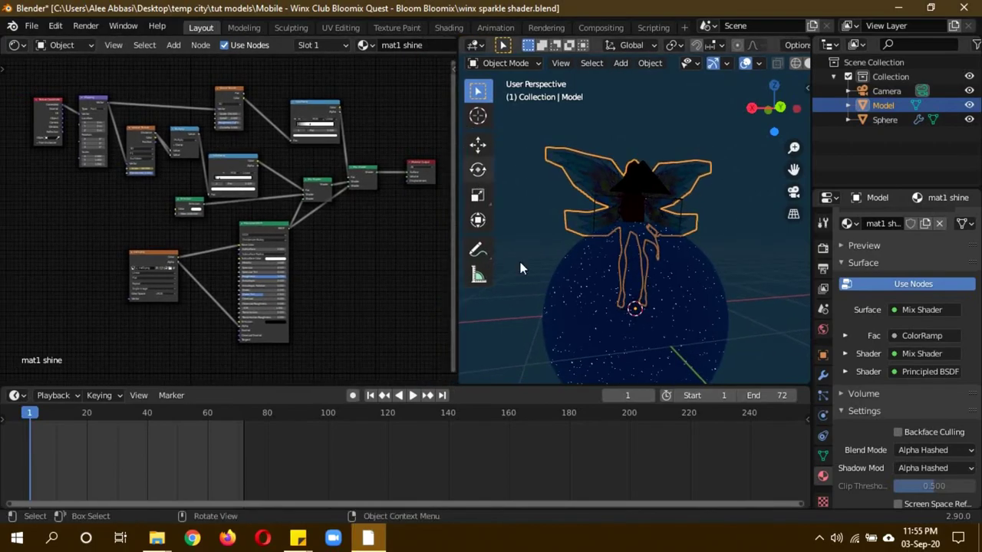
click(645, 318)
mouse_move(348, 299)
middle_down()
mouse_move(298, 189)
mouse_move(391, 138)
middle_up()
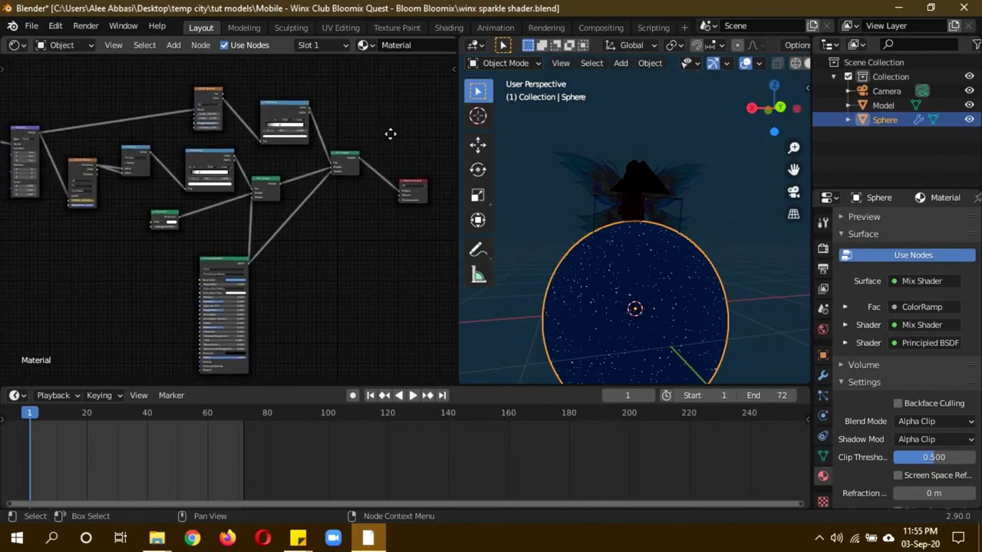
click(581, 163)
key(Home)
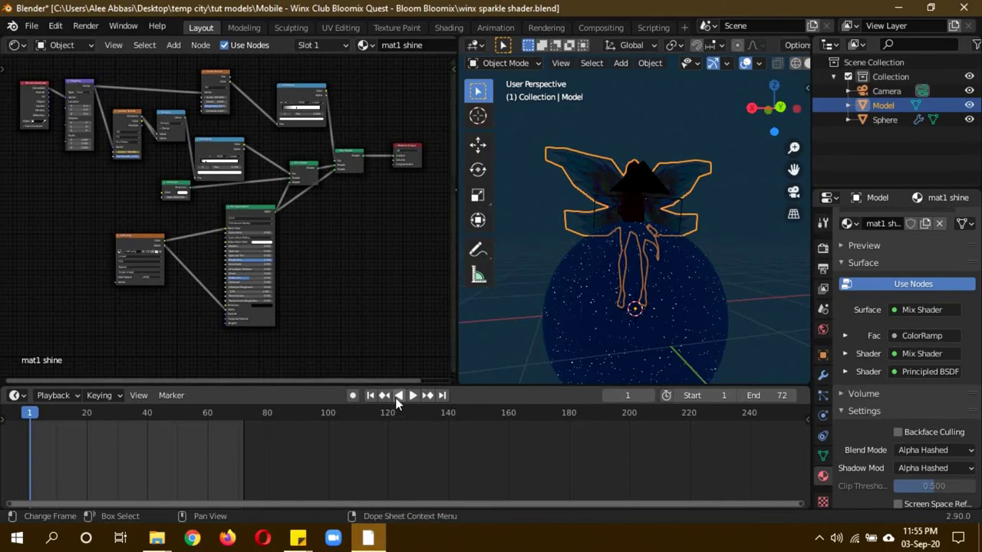
Play the sparkles to frame 27, switch to Solid shading, and quit Blender without saving
click(415, 396)
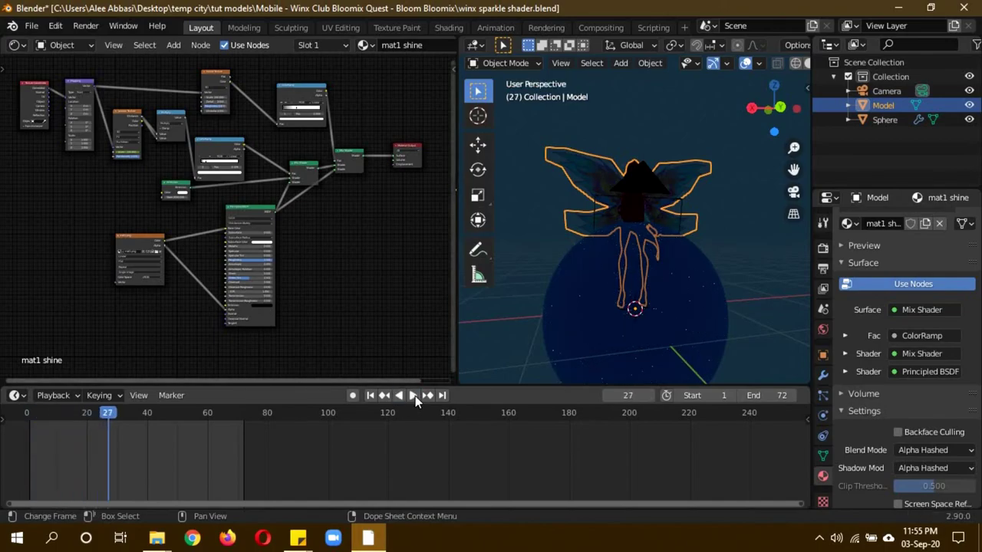
click(415, 395)
key(z)
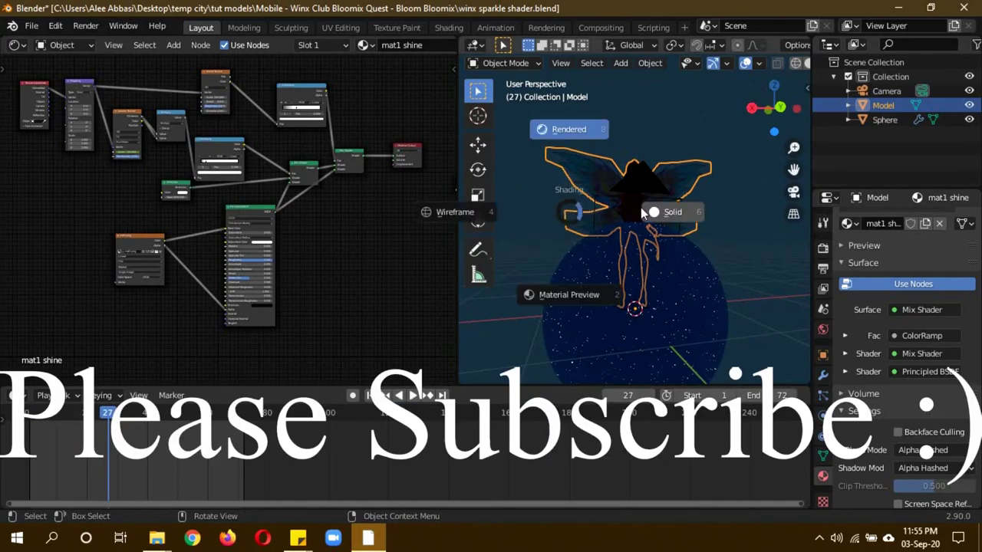
click(720, 207)
click(963, 8)
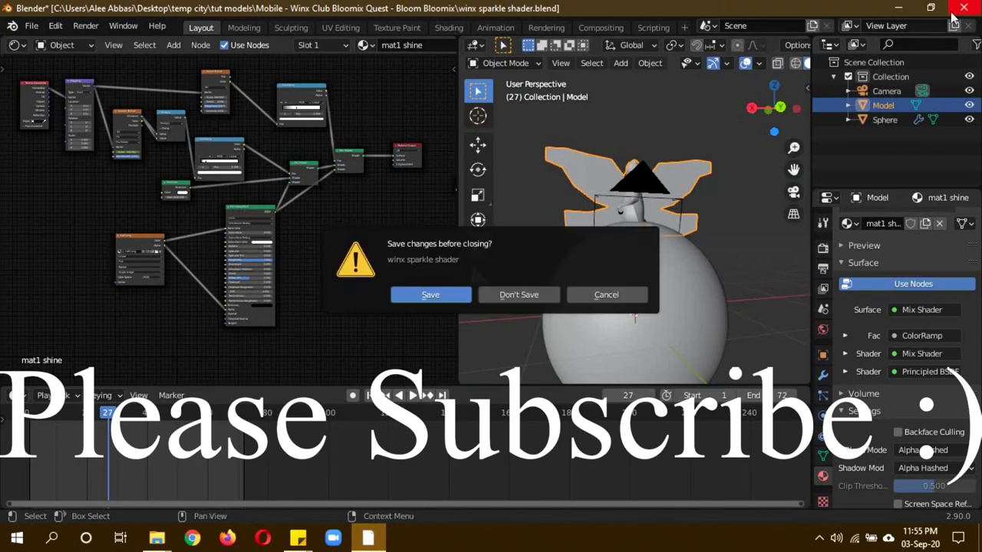
click(525, 296)
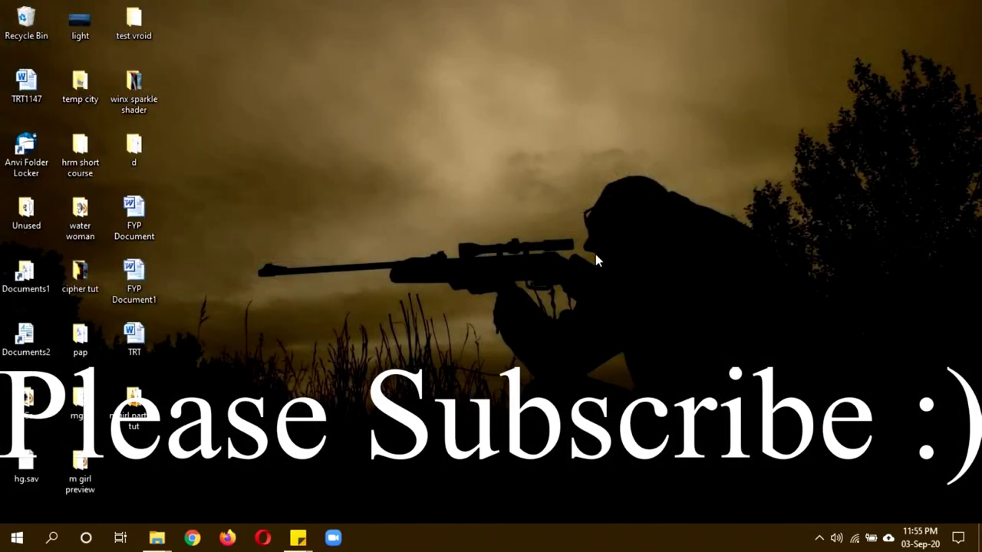